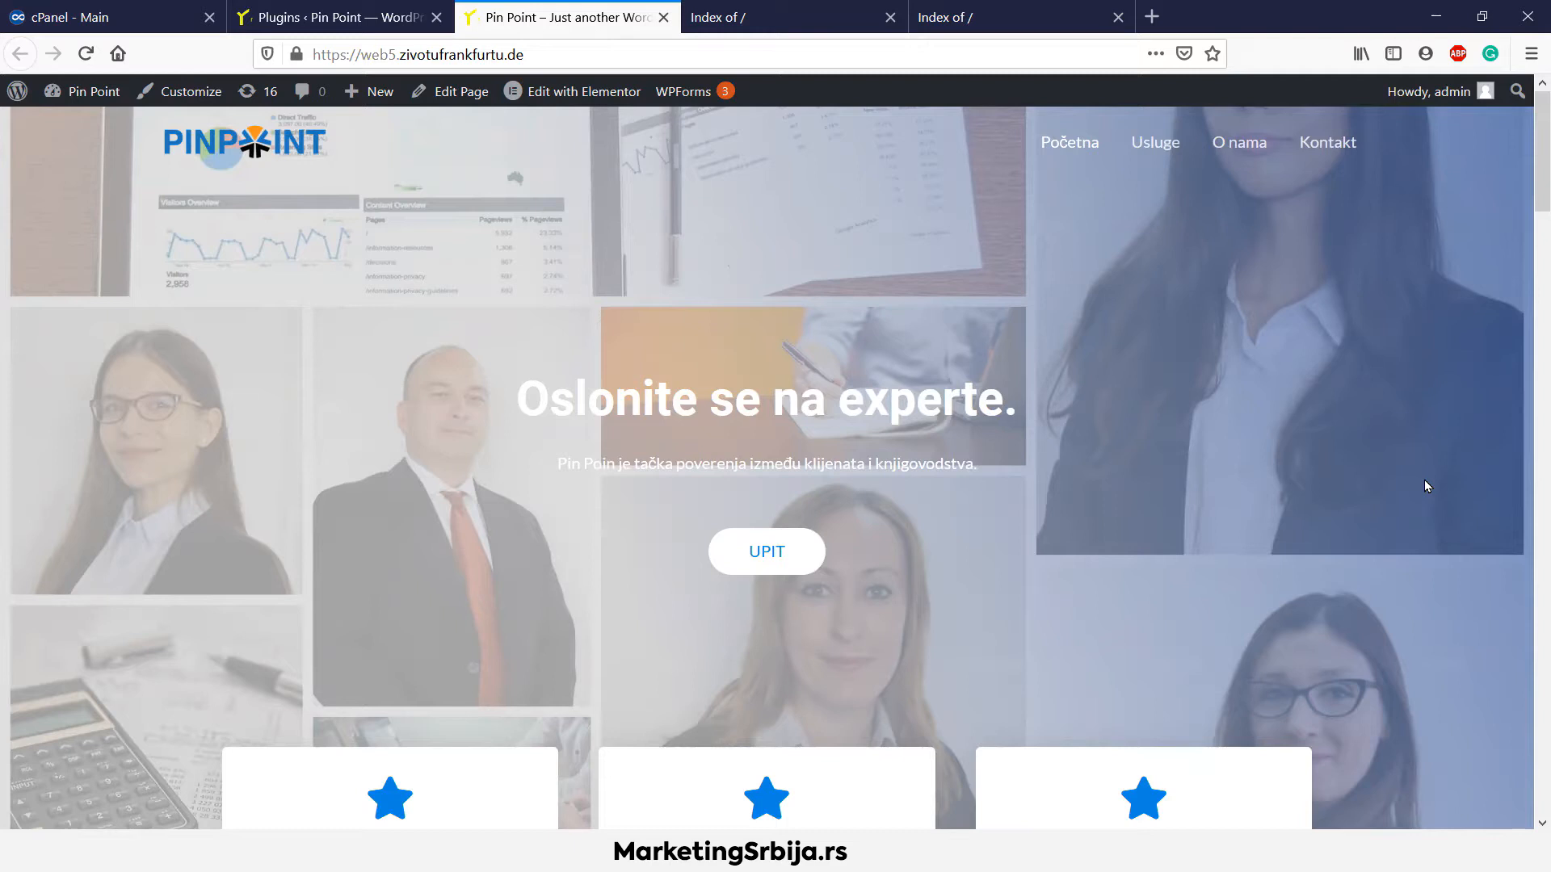
Browse cPanel's Files and Domains sections, then view demo7.zivotufrankfurtu.de's empty 'Index of /' listing
mouse_move(1536, 170)
mouse_down()
mouse_move(1528, 777)
mouse_move(1530, 162)
mouse_up()
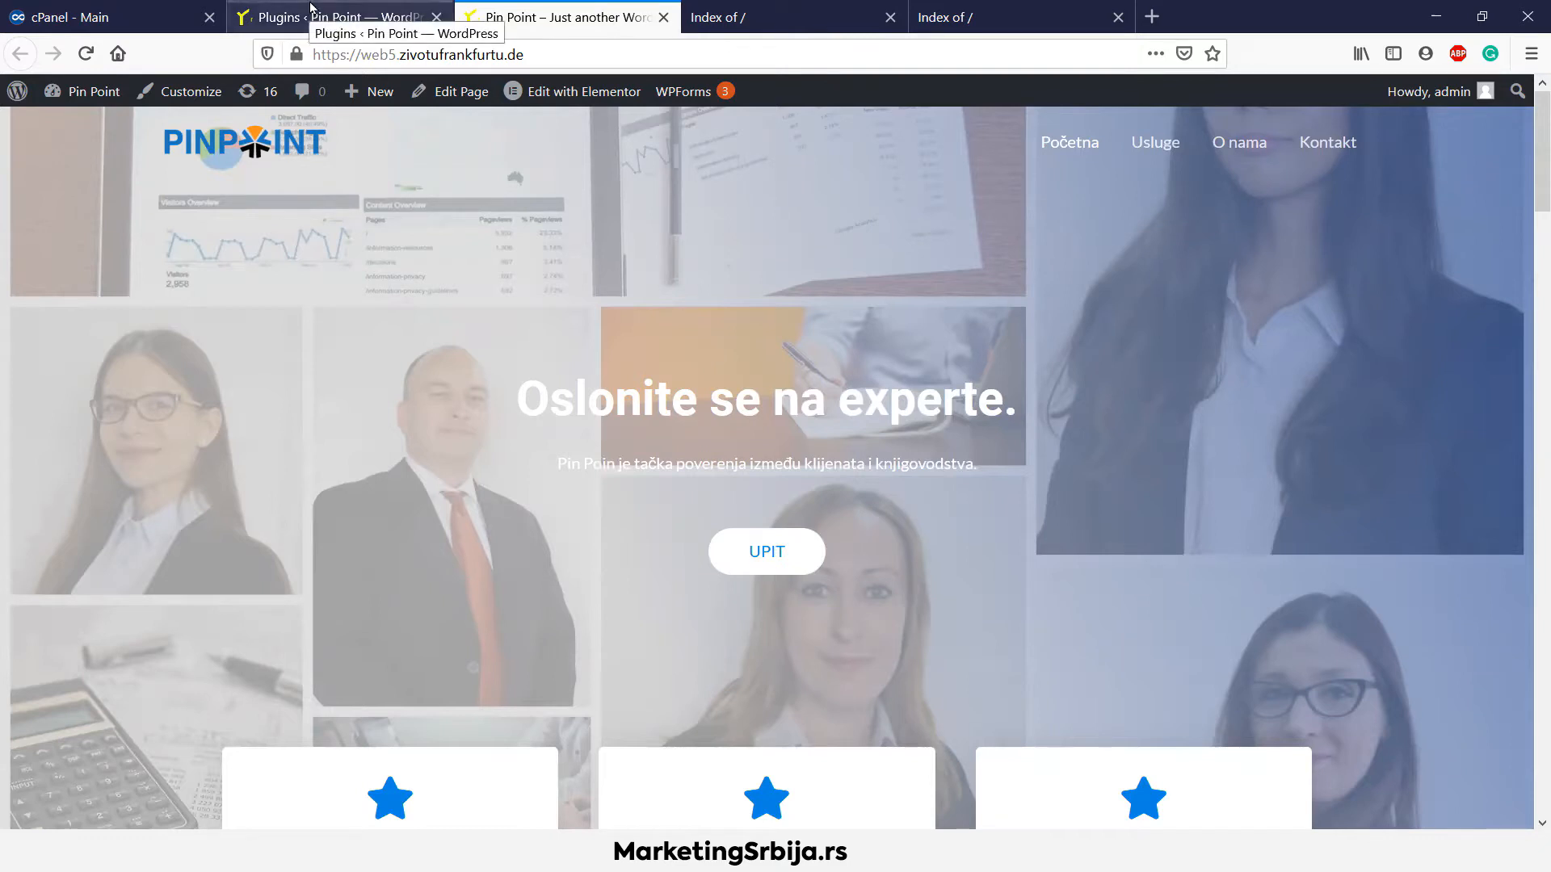
click(105, 17)
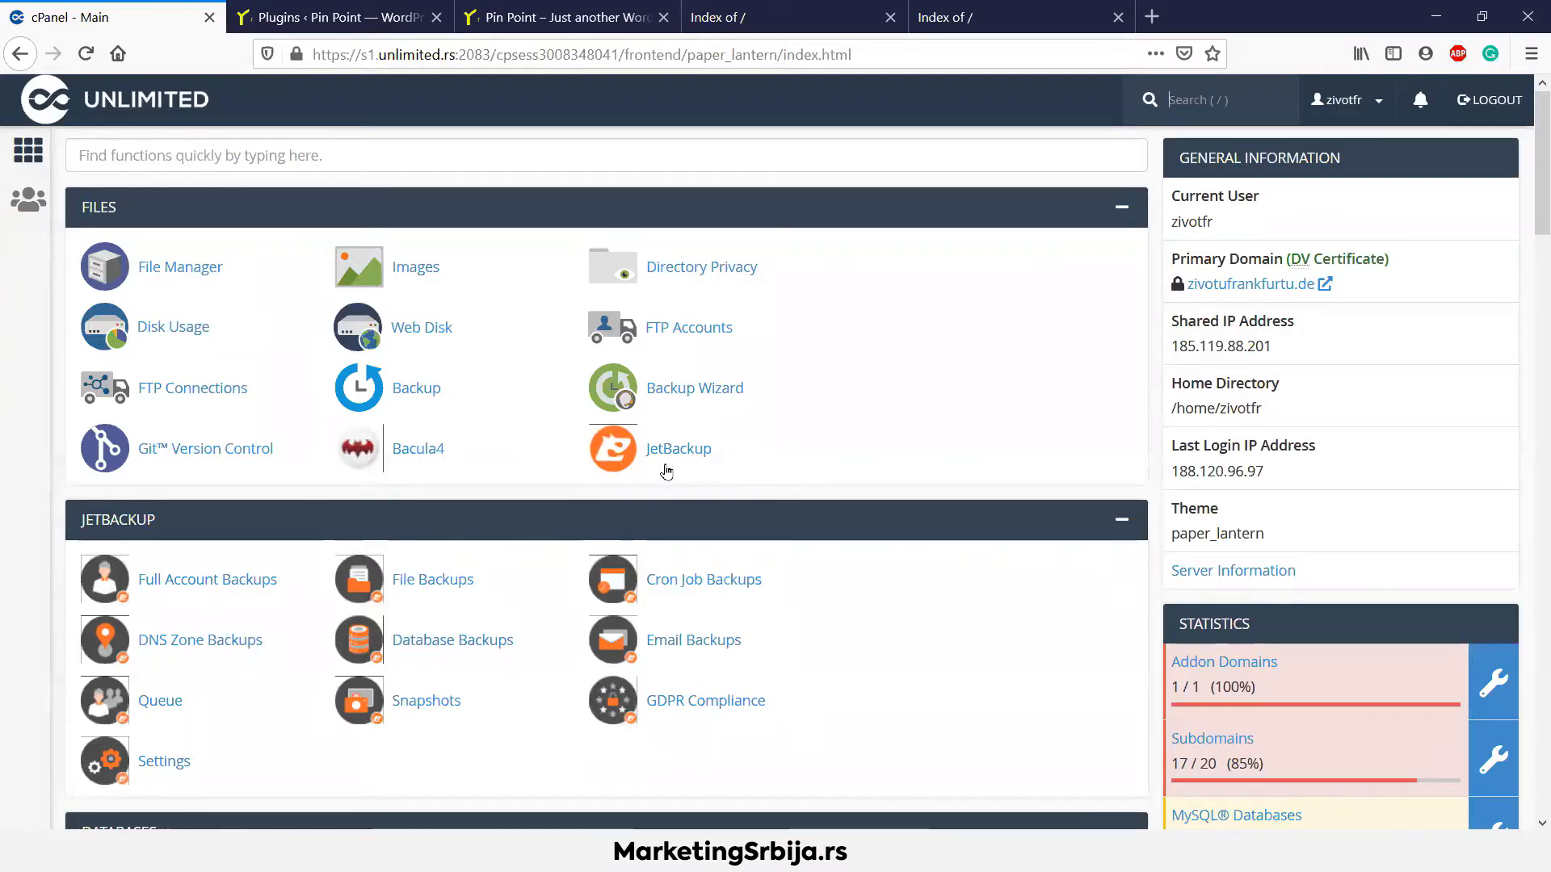
scroll(659, 444, down, 6)
scroll(659, 436, down, 15)
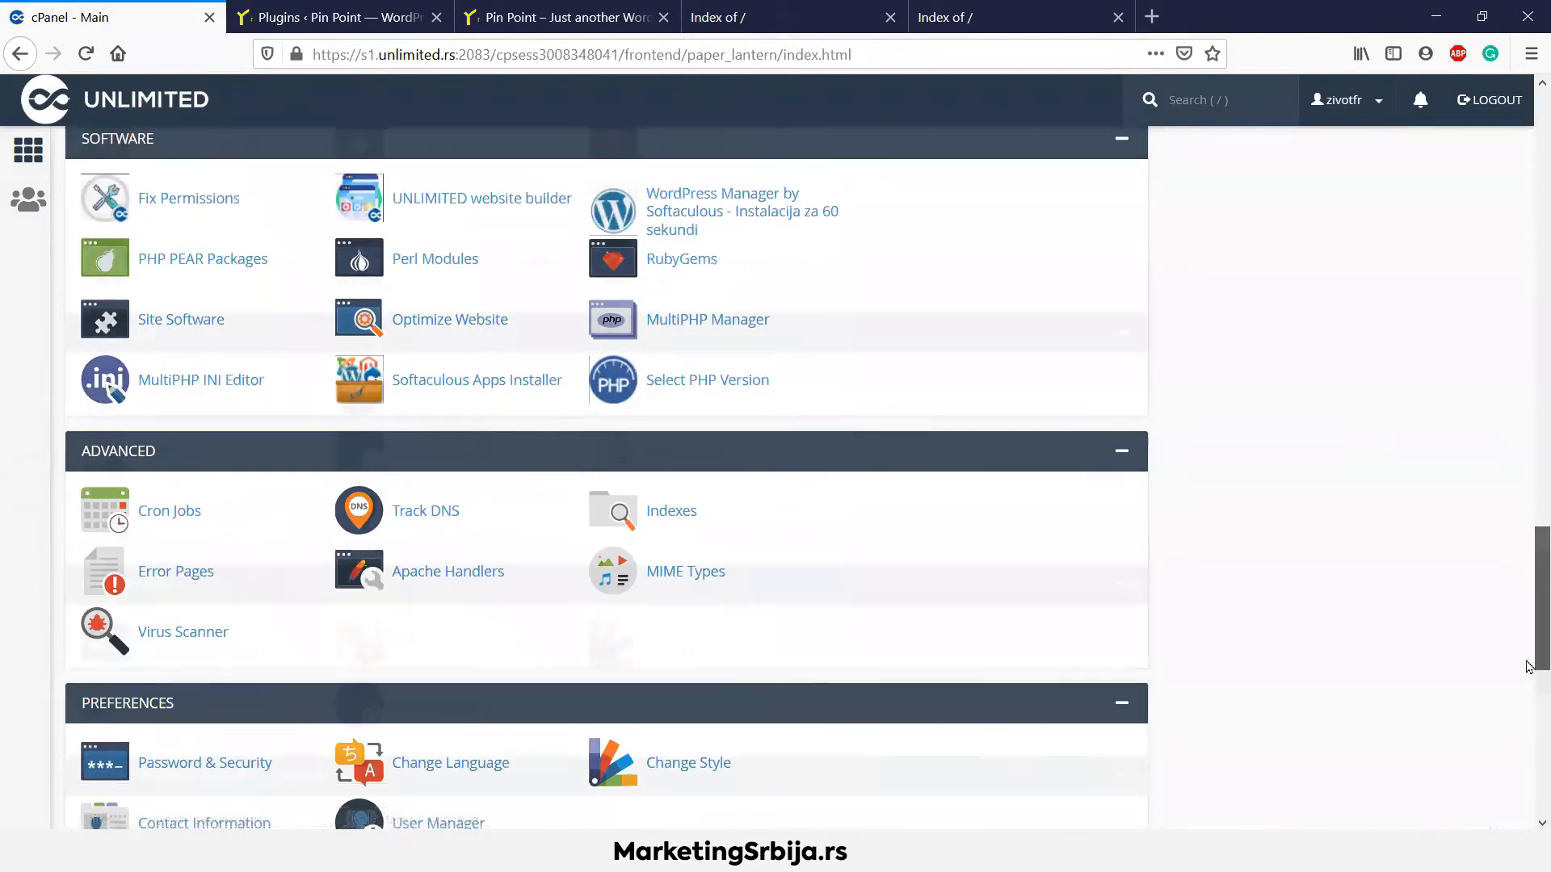
drag(1528, 667, 1529, 97)
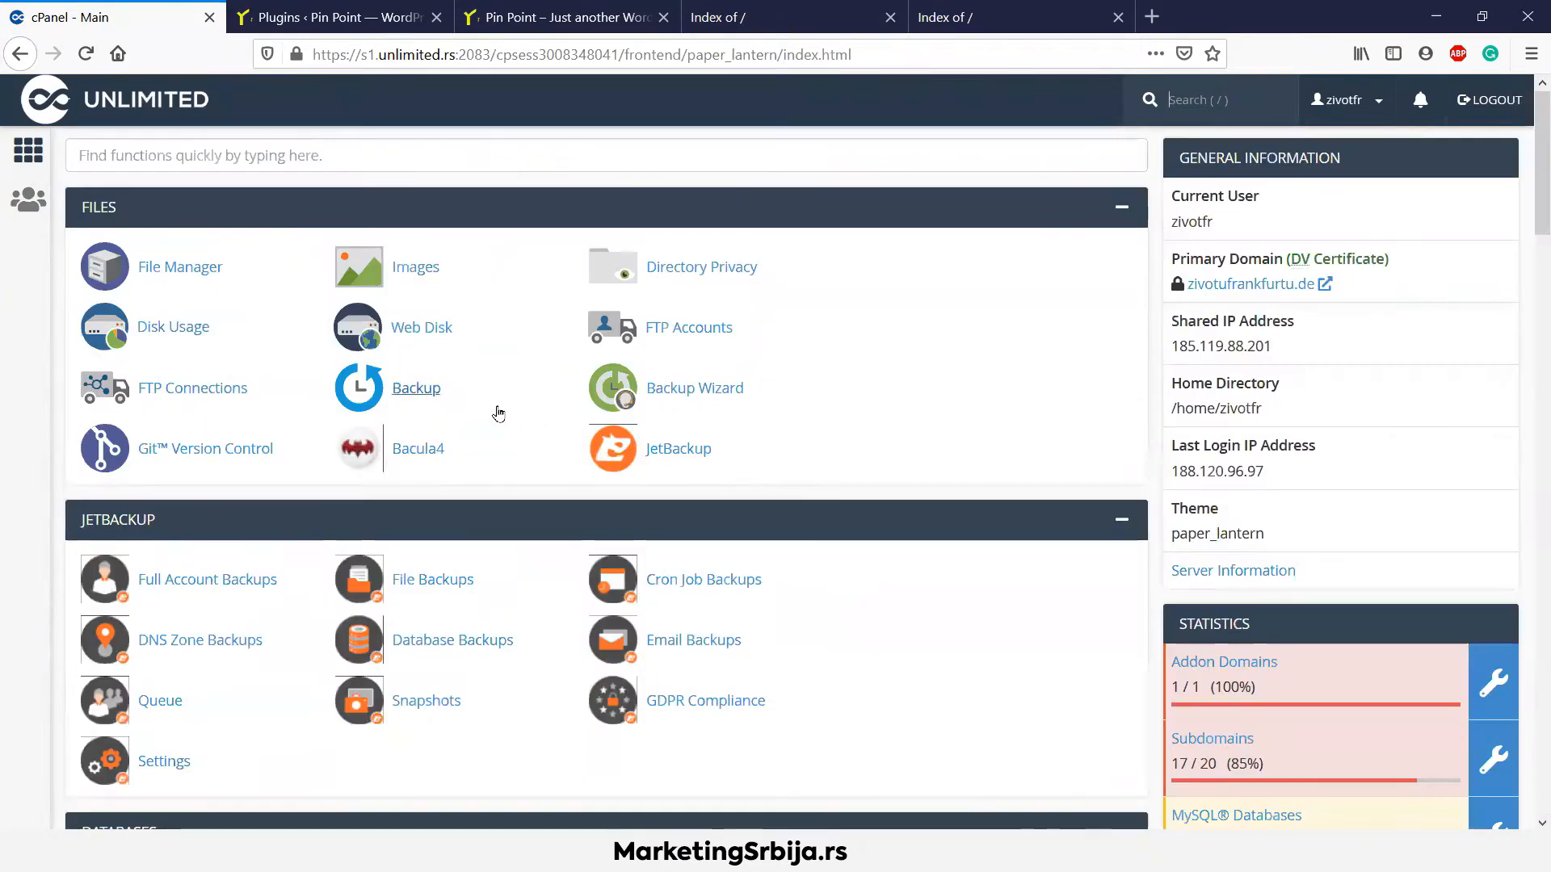
scroll(548, 430, down, 7)
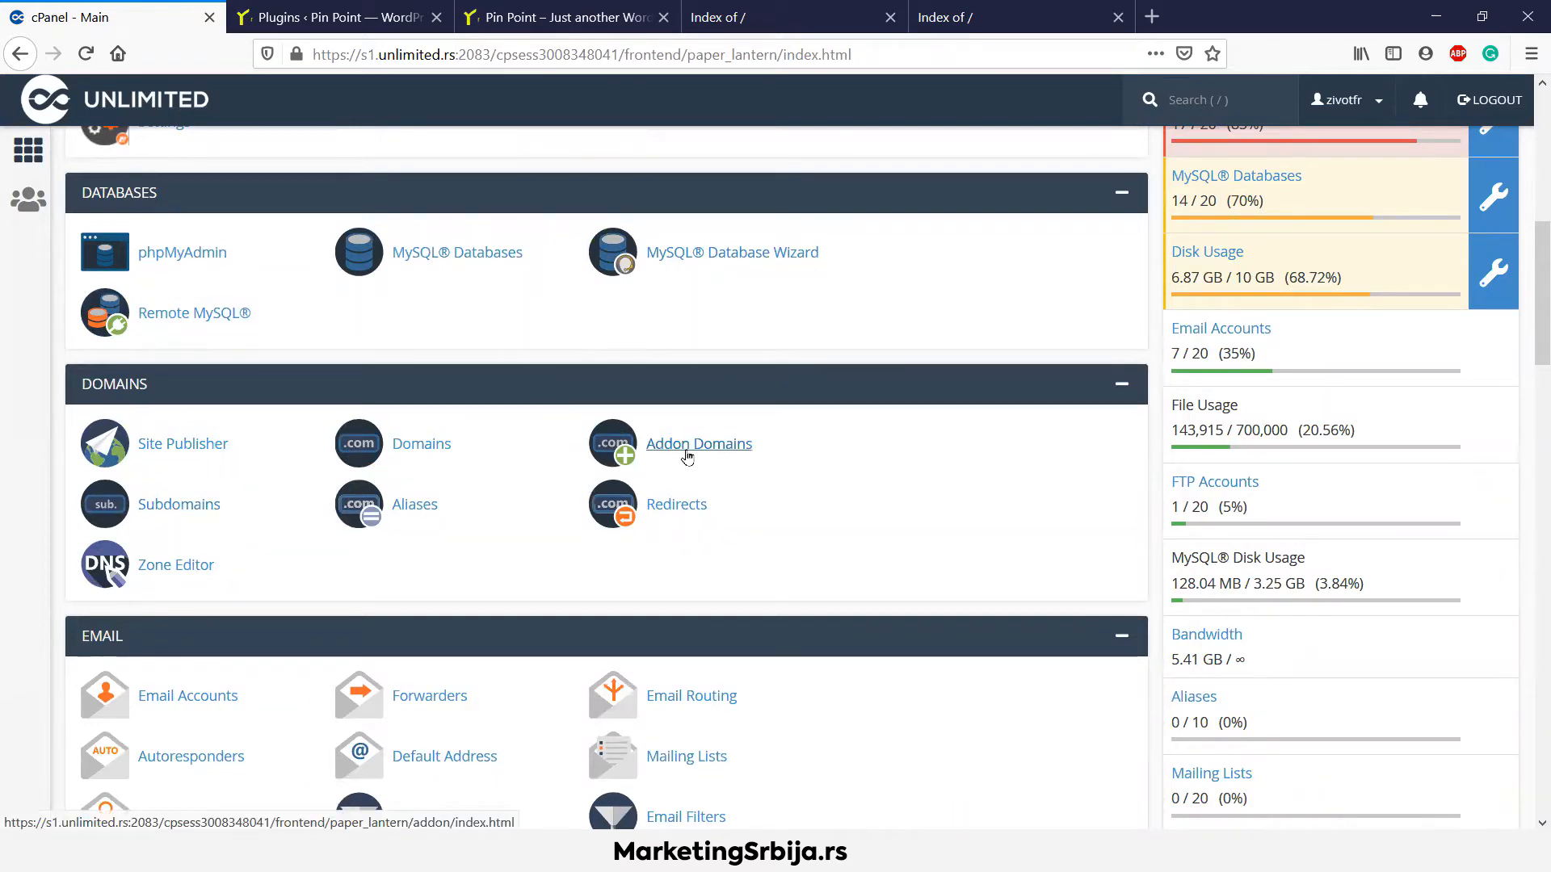
click(755, 17)
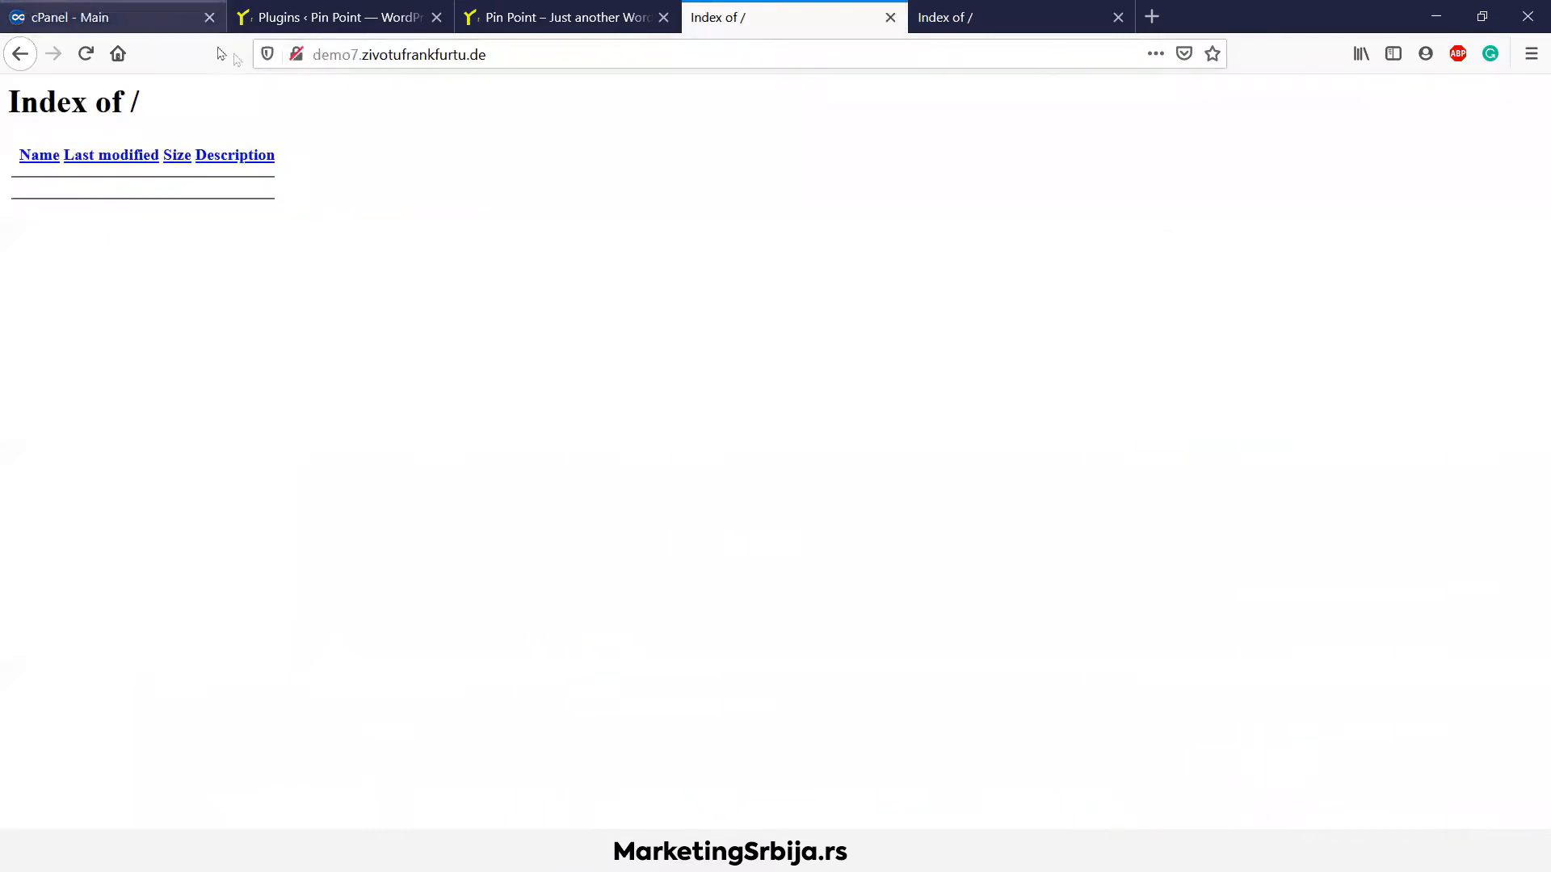
Check the canna subdomain listing (only cgi-bin/), then return to the Pin Point home page
click(1001, 7)
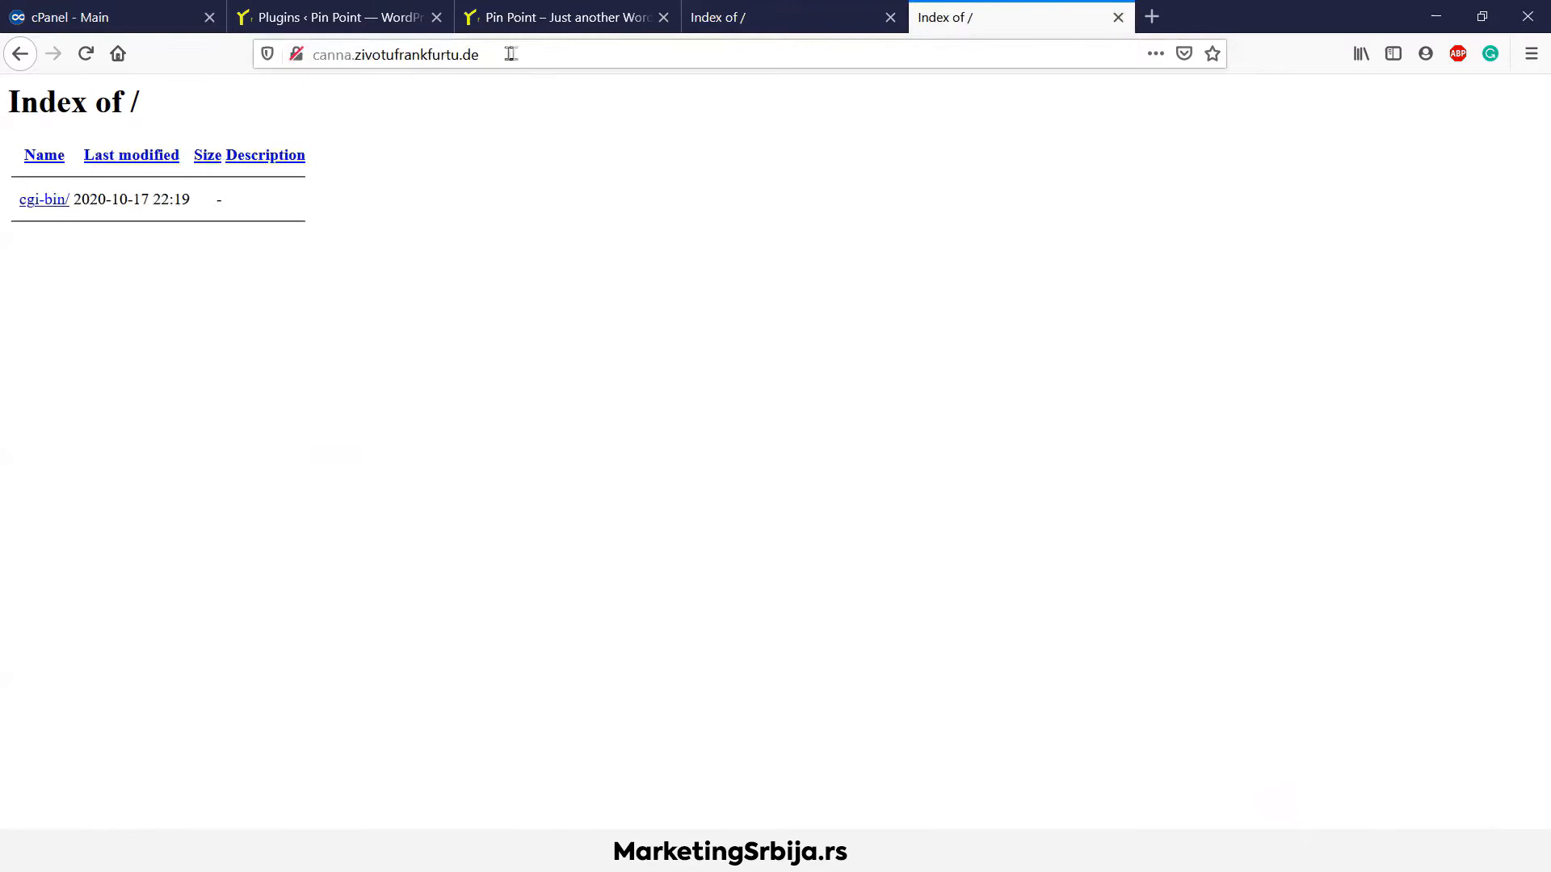
click(611, 14)
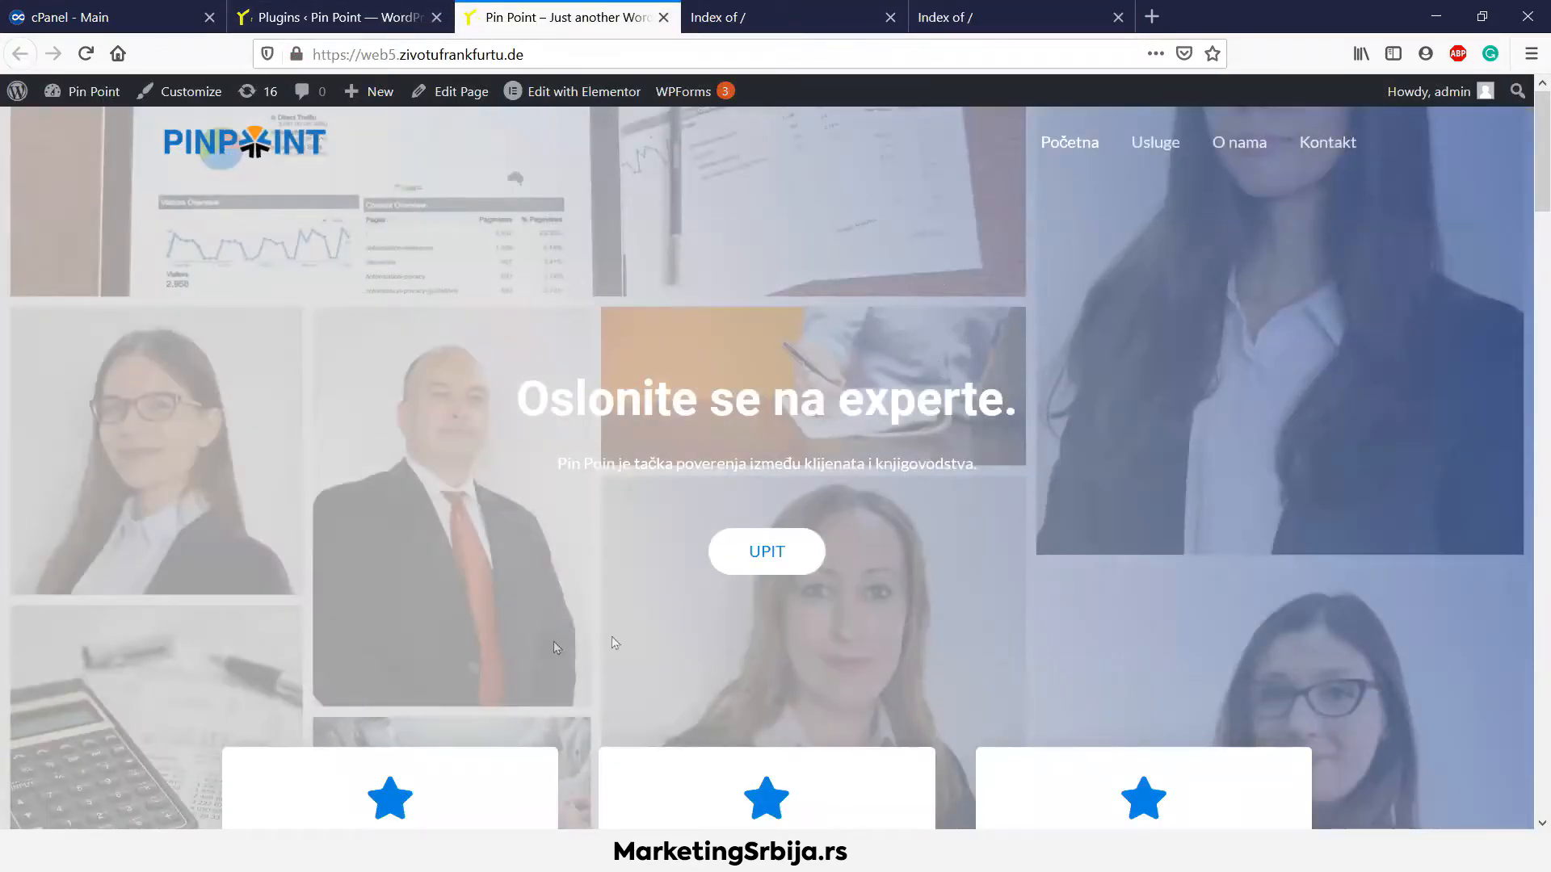
scroll(608, 327, down, 10)
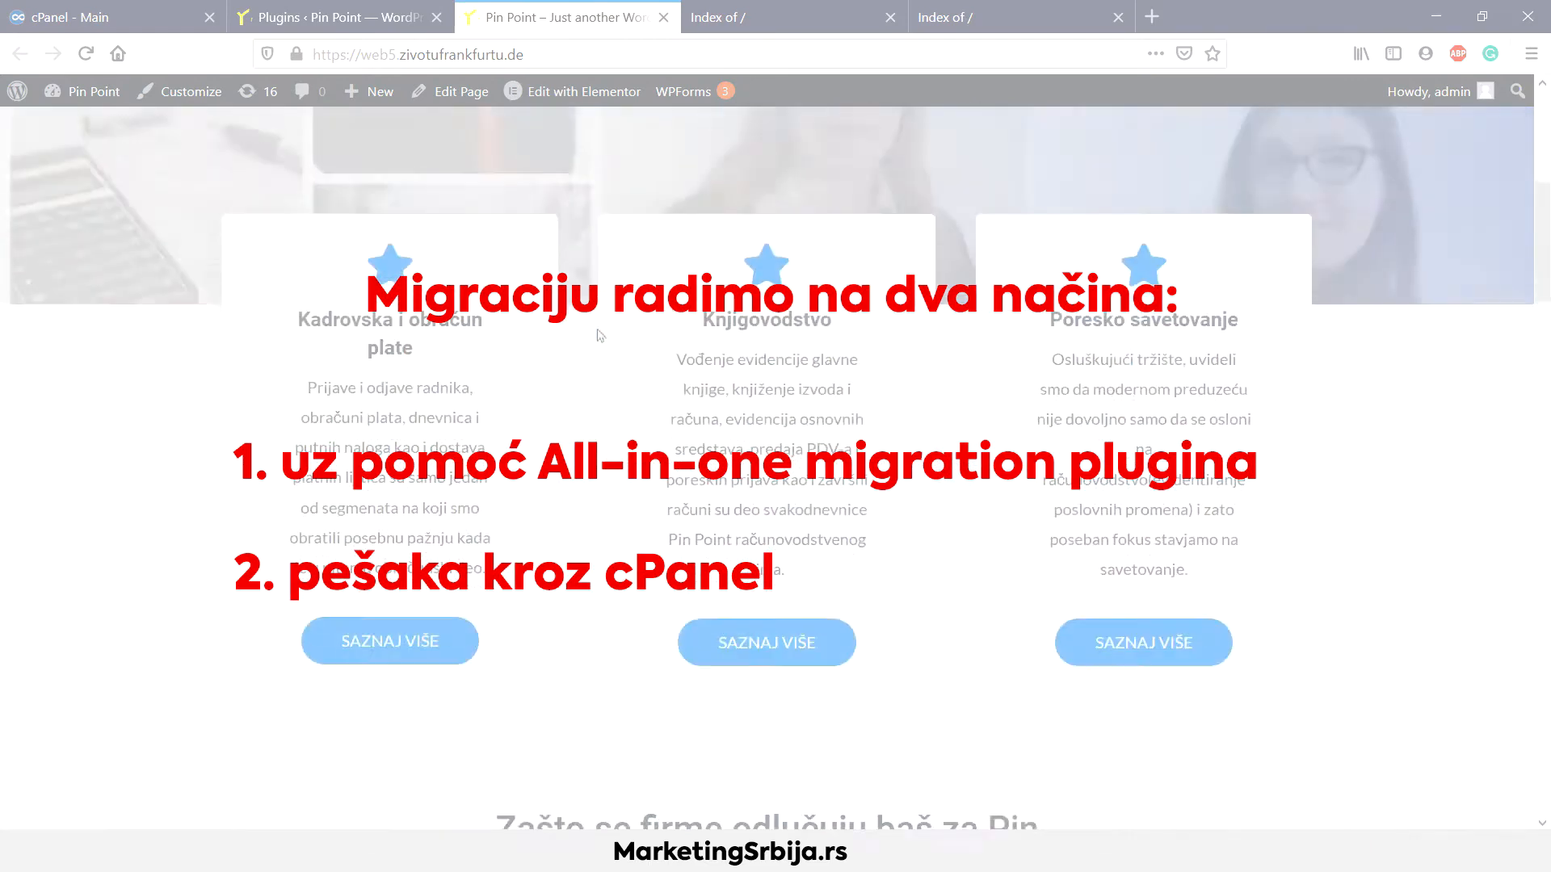
scroll(607, 327, up, 5)
scroll(1529, 207, up, 5)
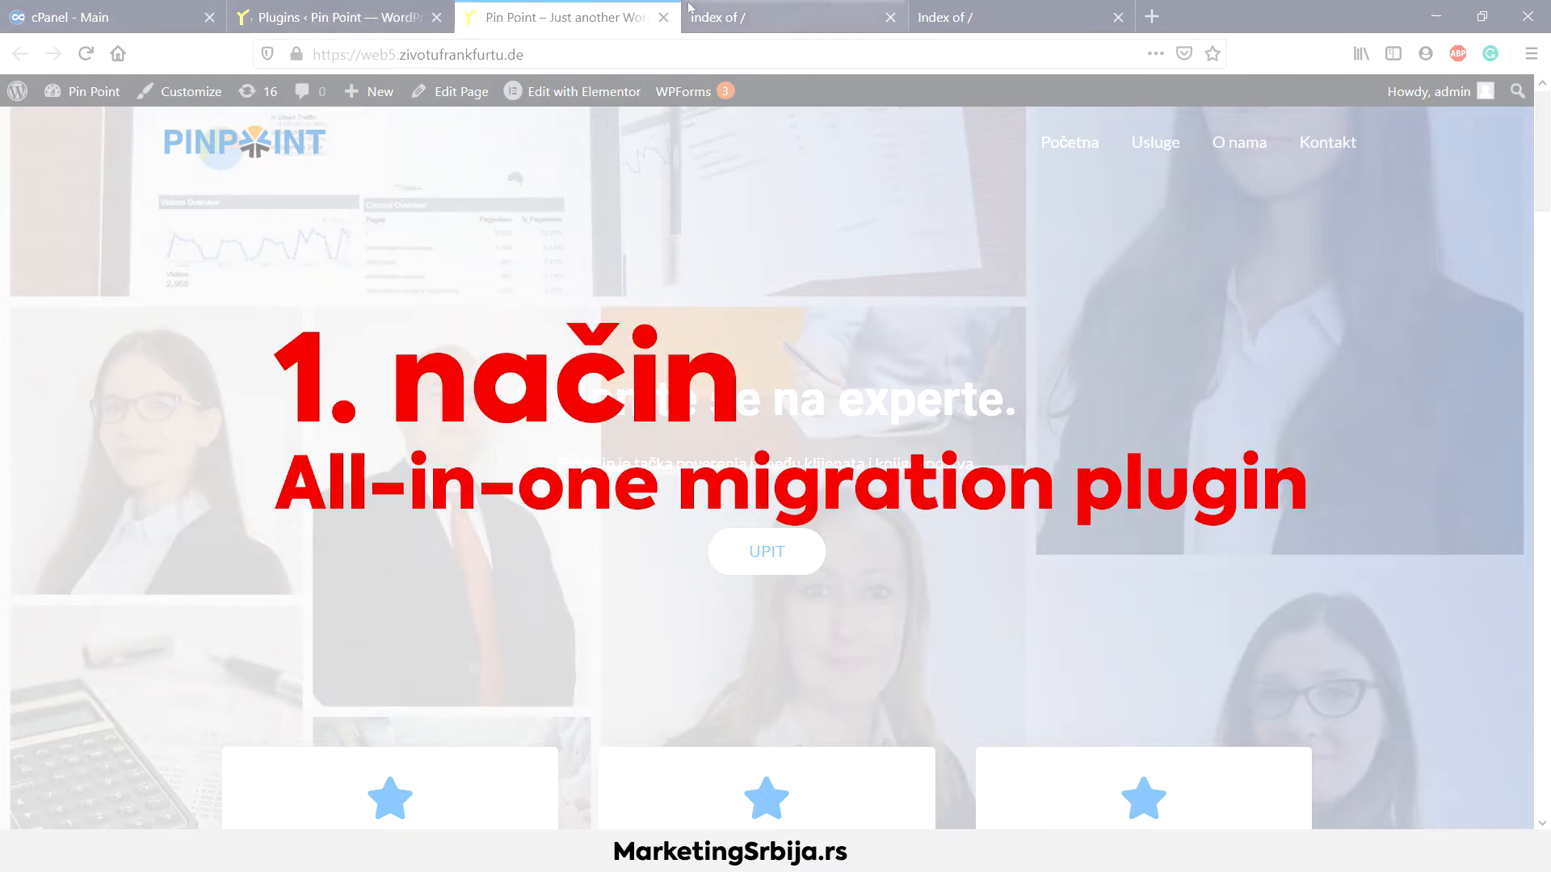
Search the plugin directory for 'migrate' from Plugins > Add New
click(340, 15)
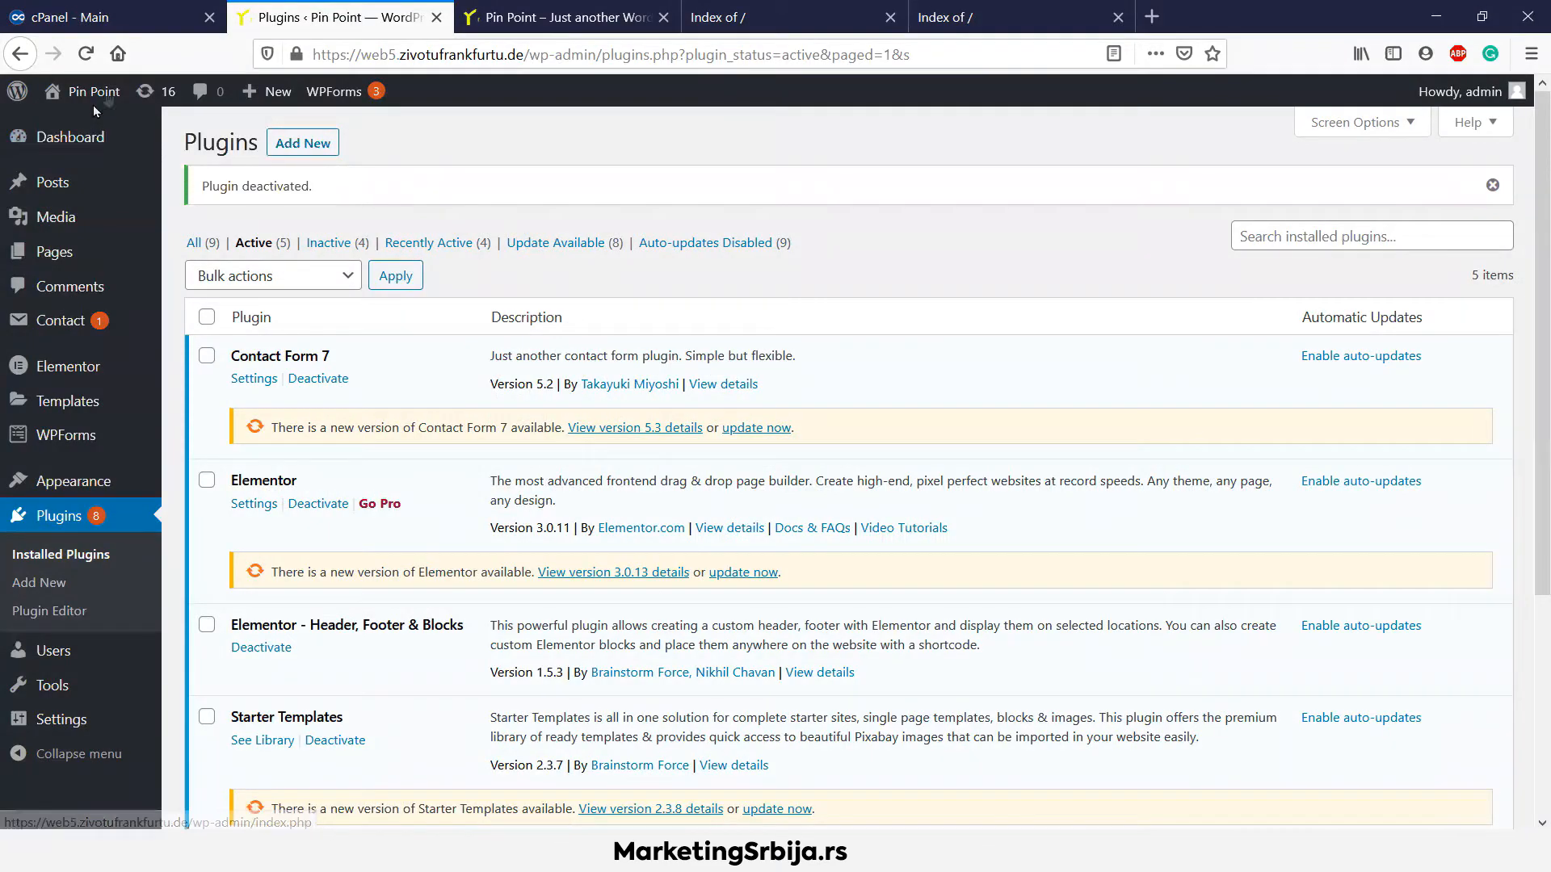
mouse_move(107, 95)
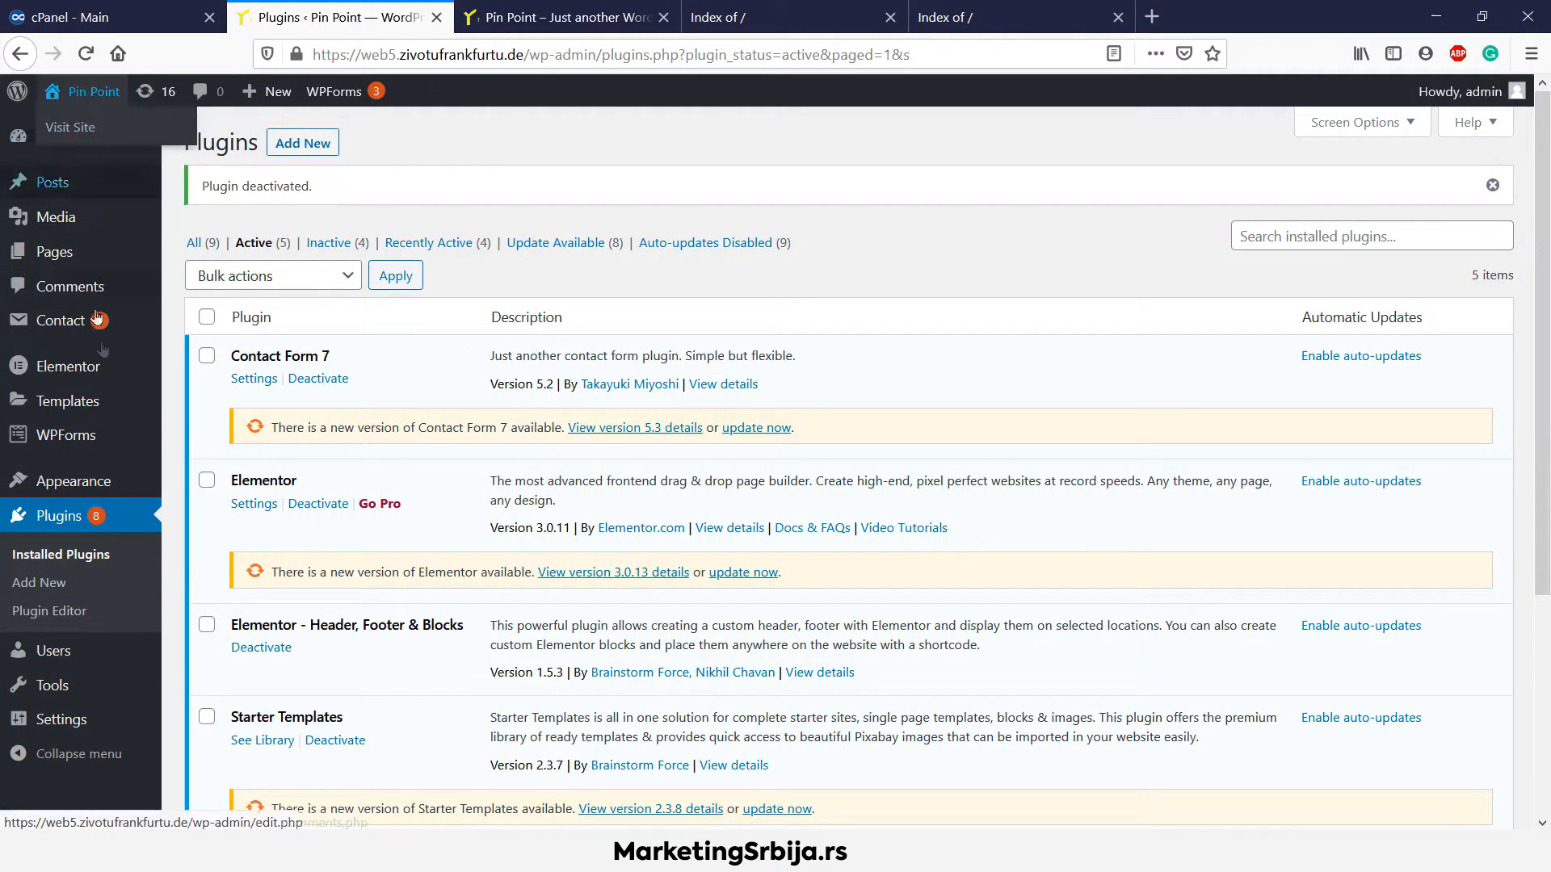
click(76, 578)
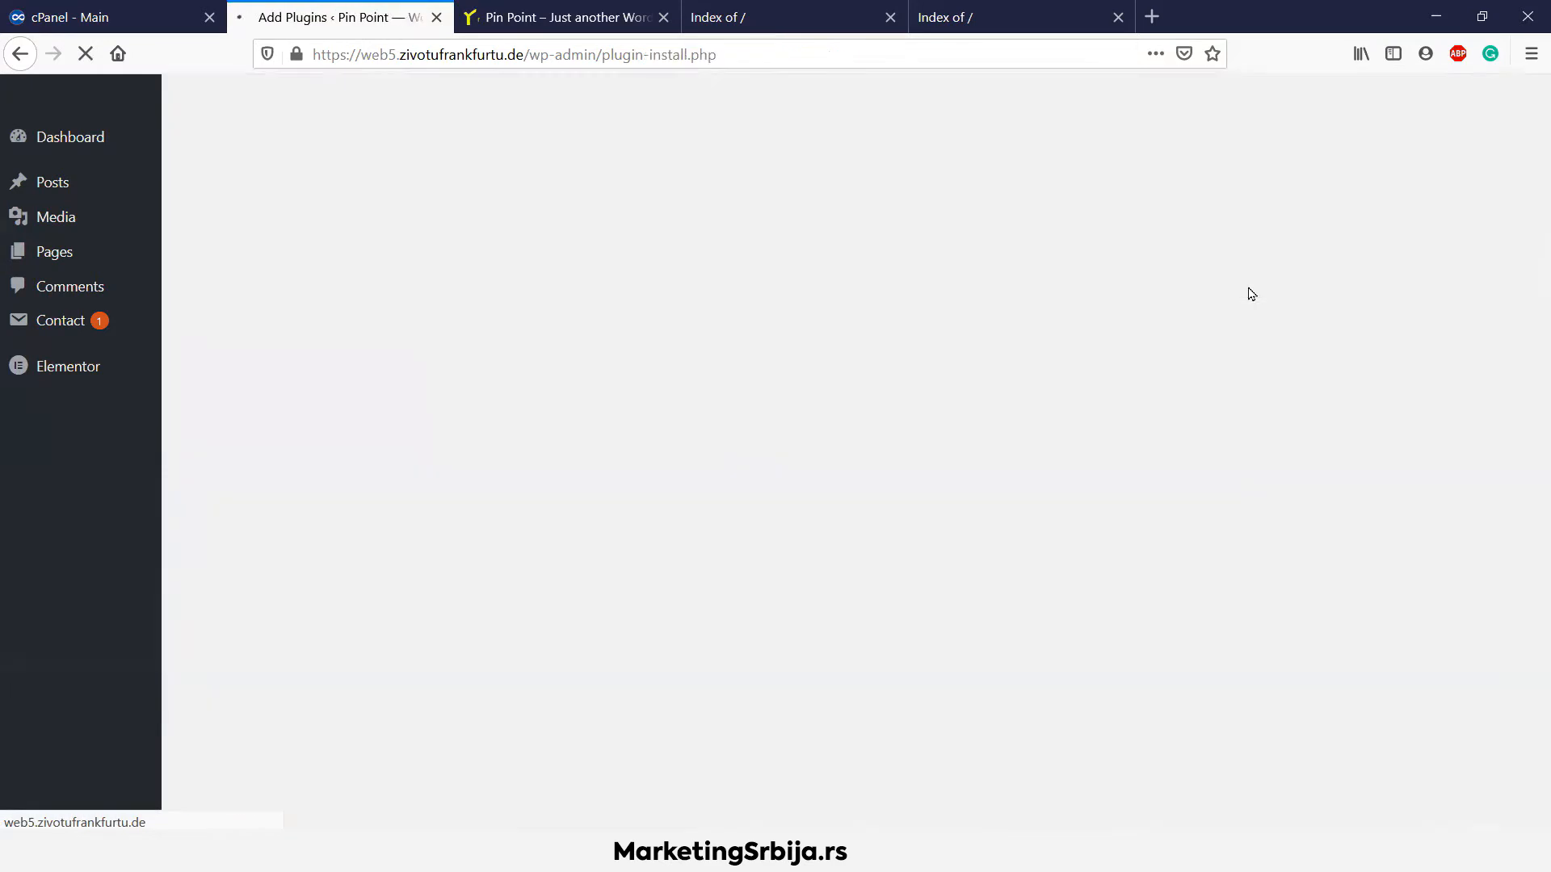
click(1278, 193)
text(migrate)
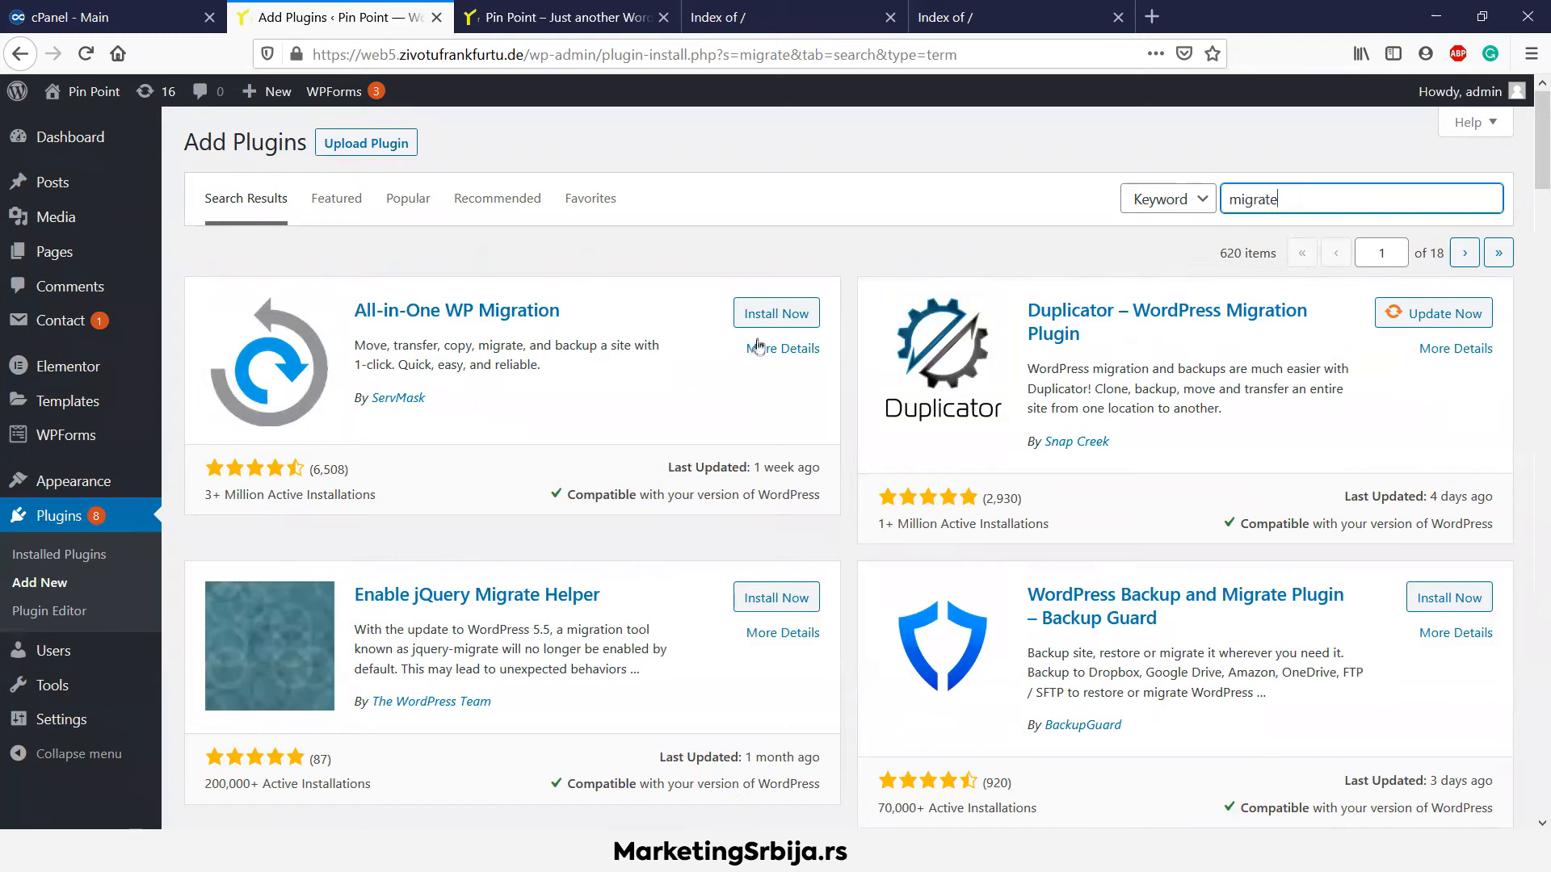
Install and activate All-in-One WP Migration, then open its Export Site page
click(762, 321)
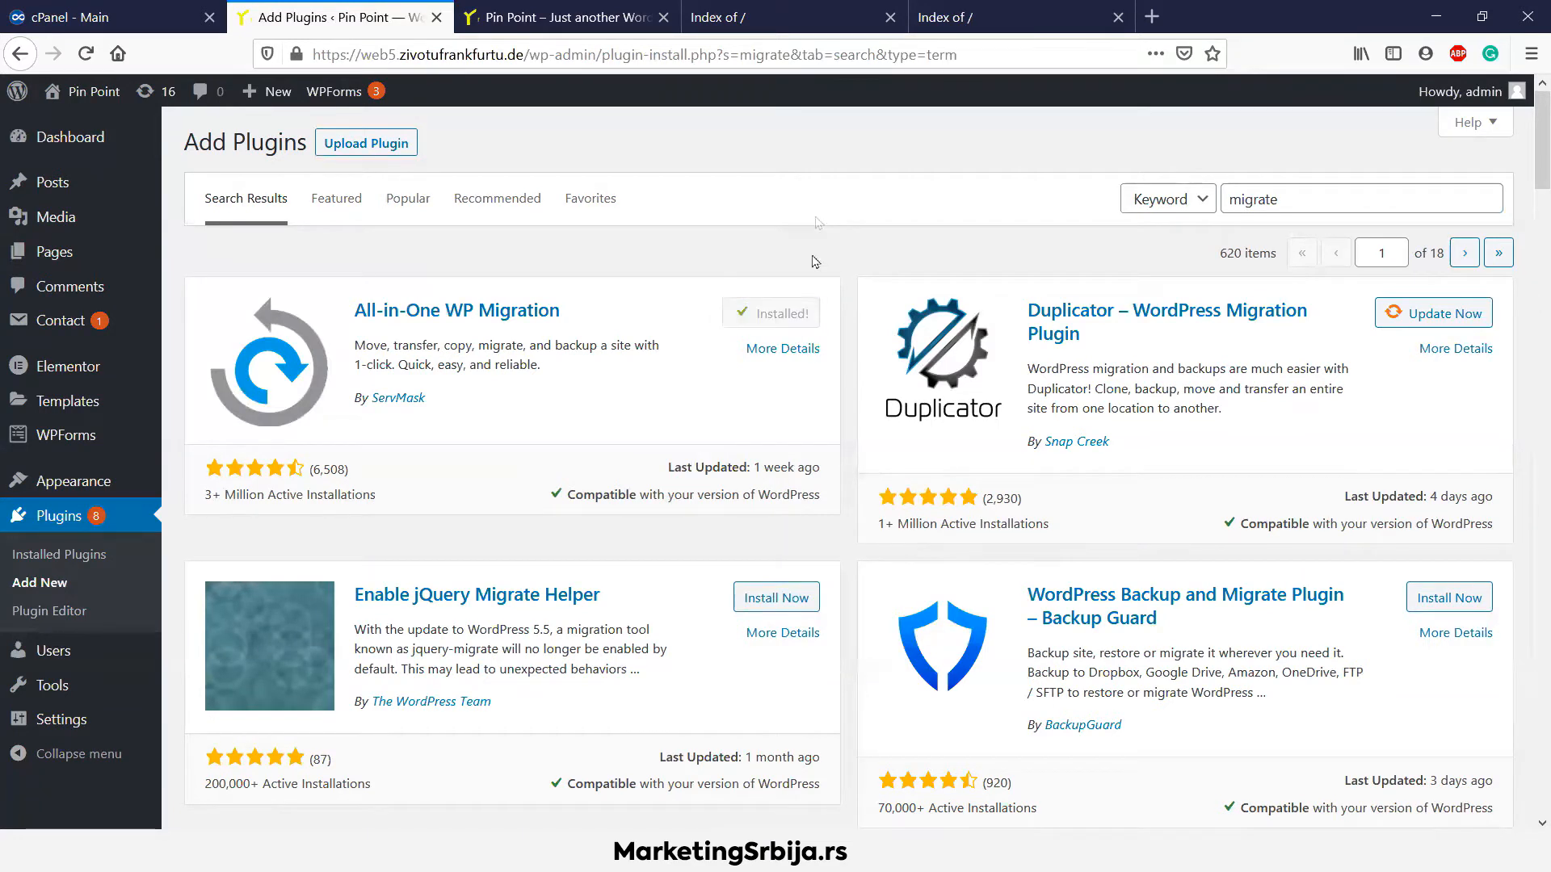
click(785, 314)
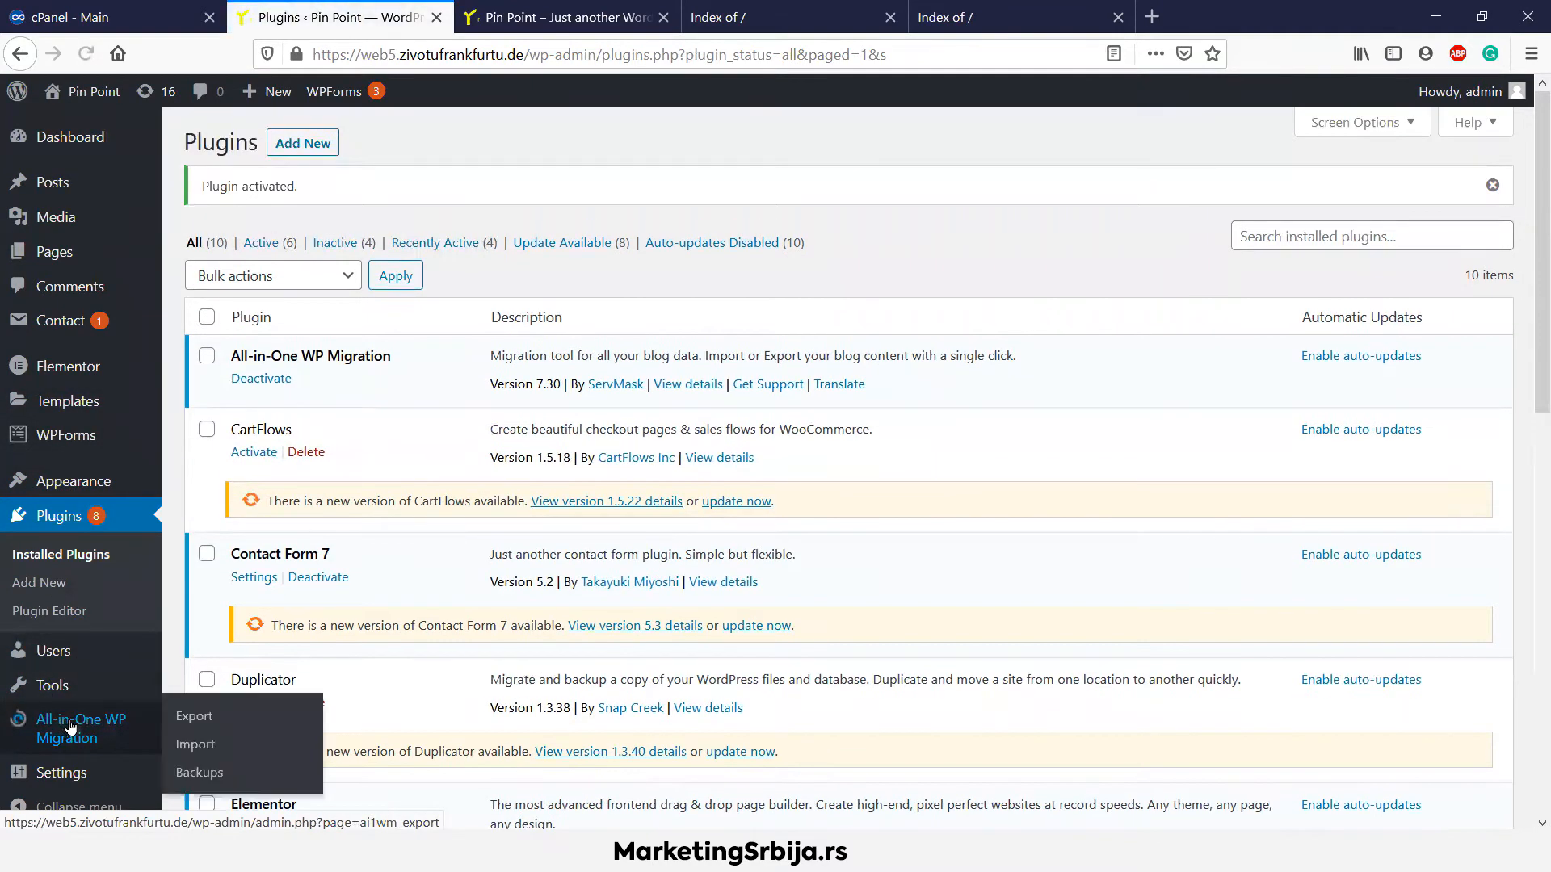
click(200, 722)
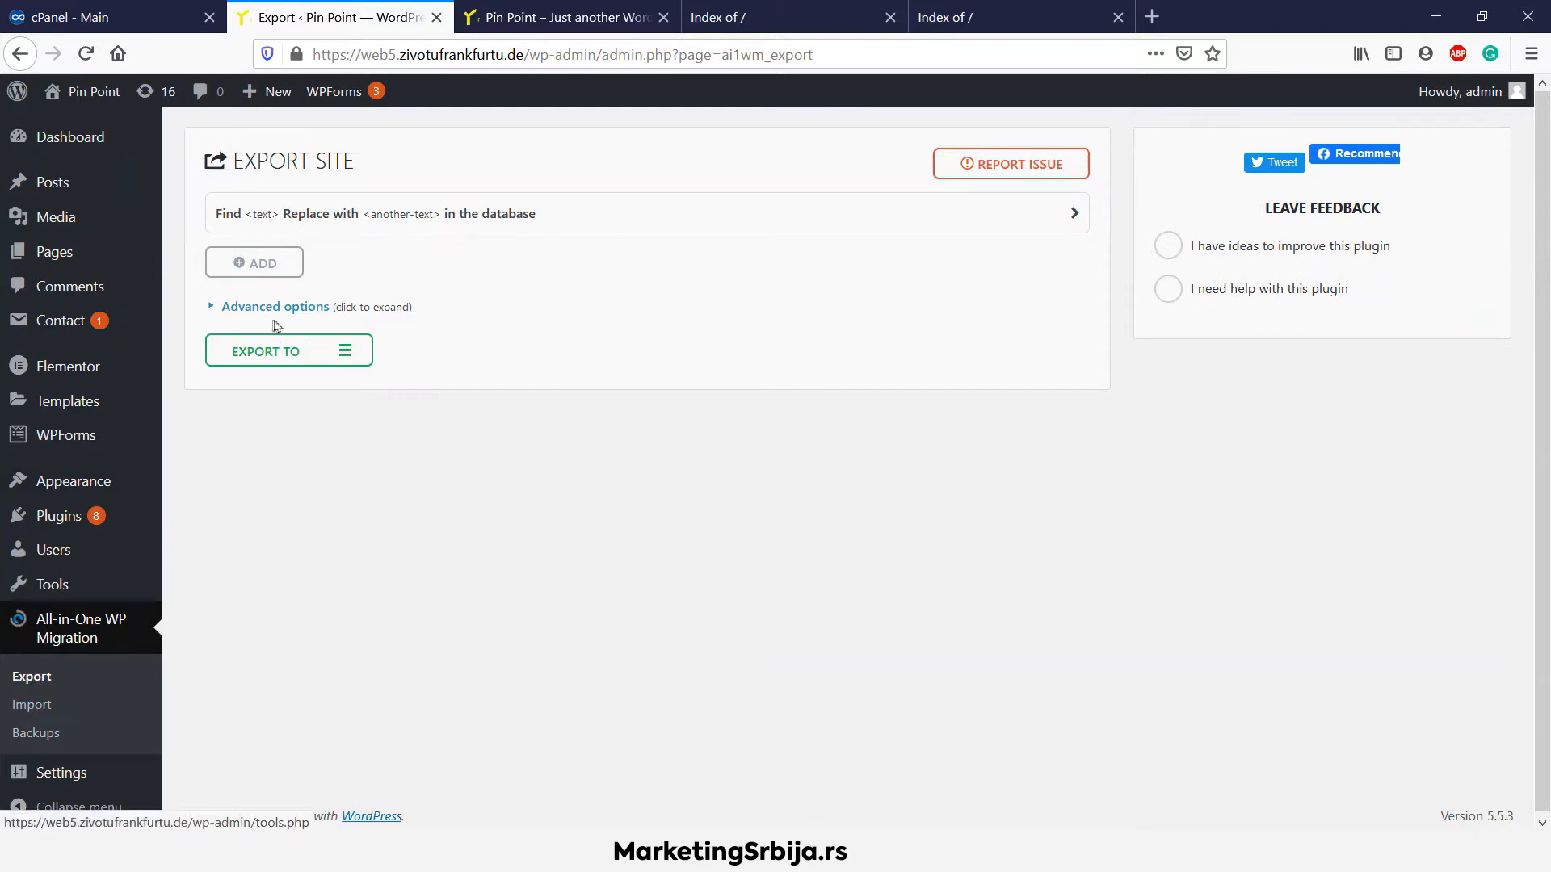
Export the site to a file, excluding spam comments and post revisions under Advanced options
click(209, 310)
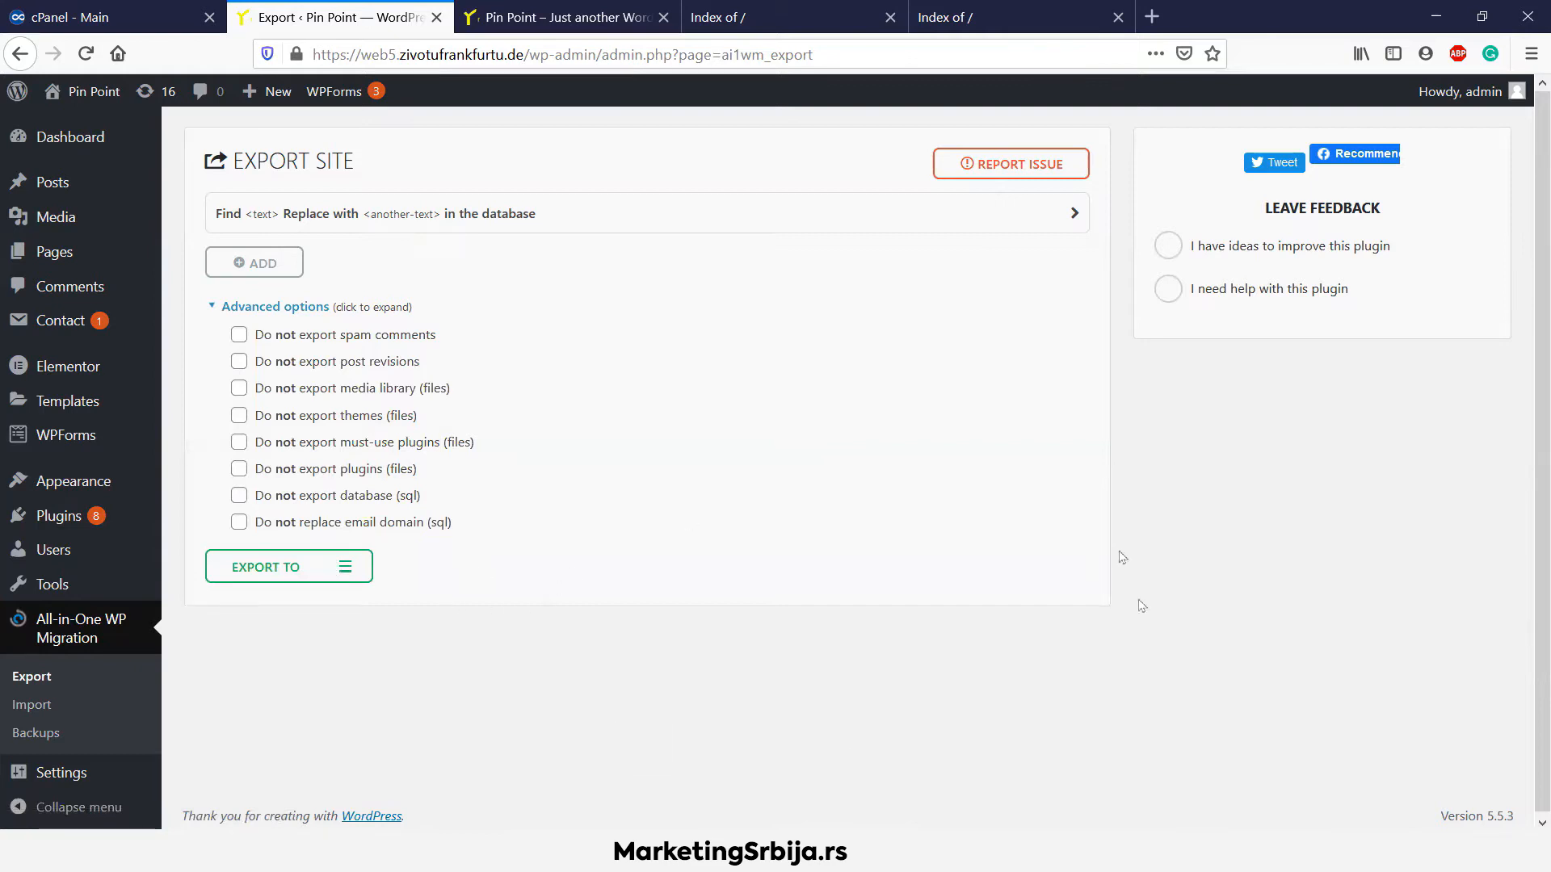
click(277, 343)
click(269, 371)
click(311, 579)
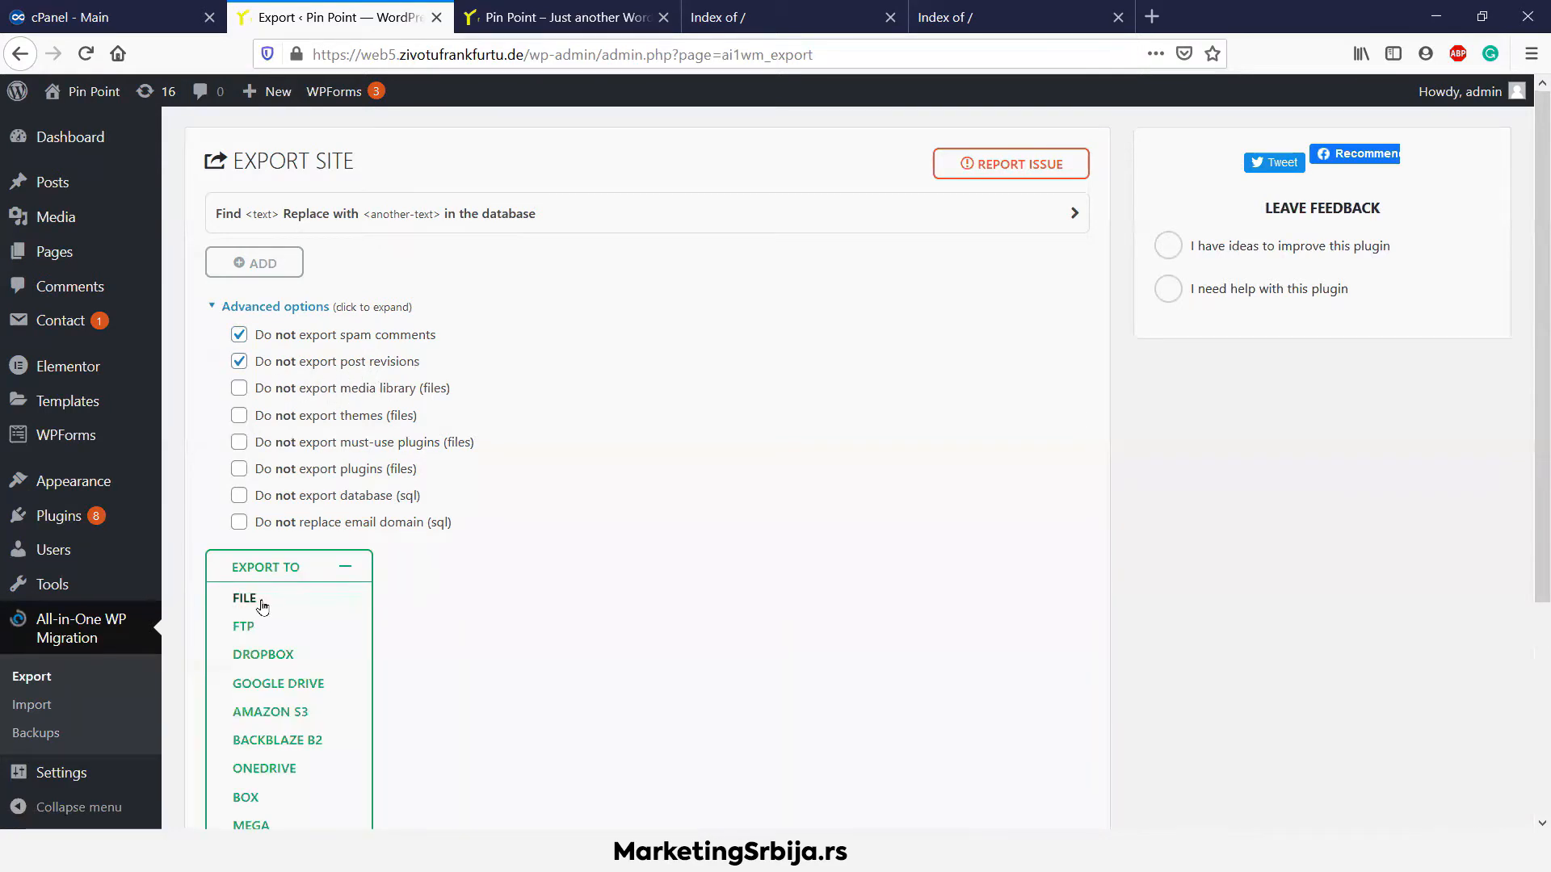
click(258, 598)
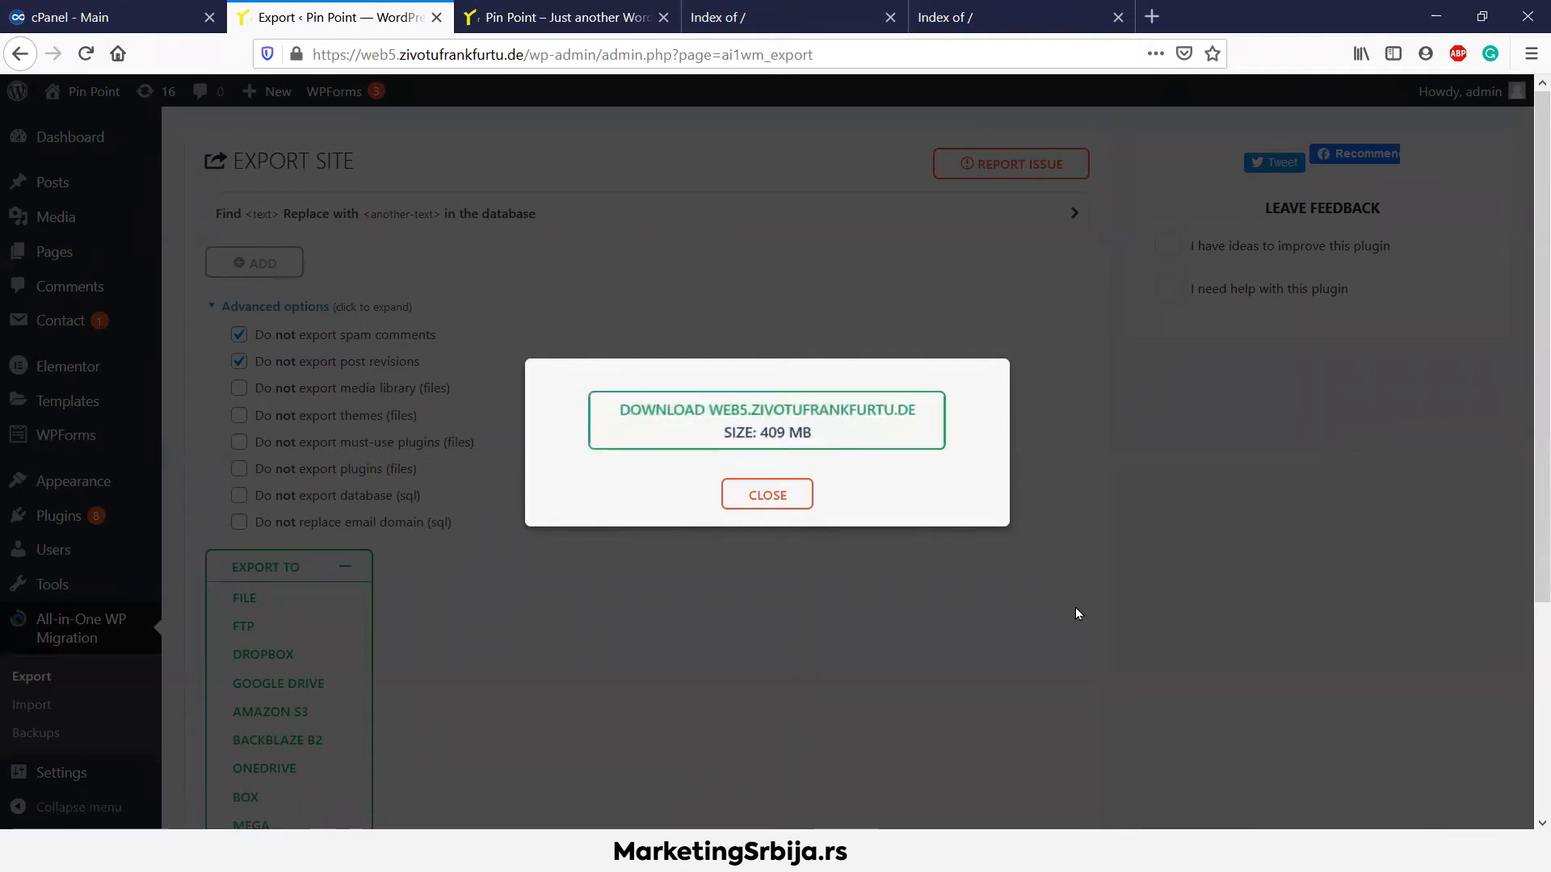
Save the 409 MB .wpress backup to disk and return to the cPanel dashboard
click(846, 429)
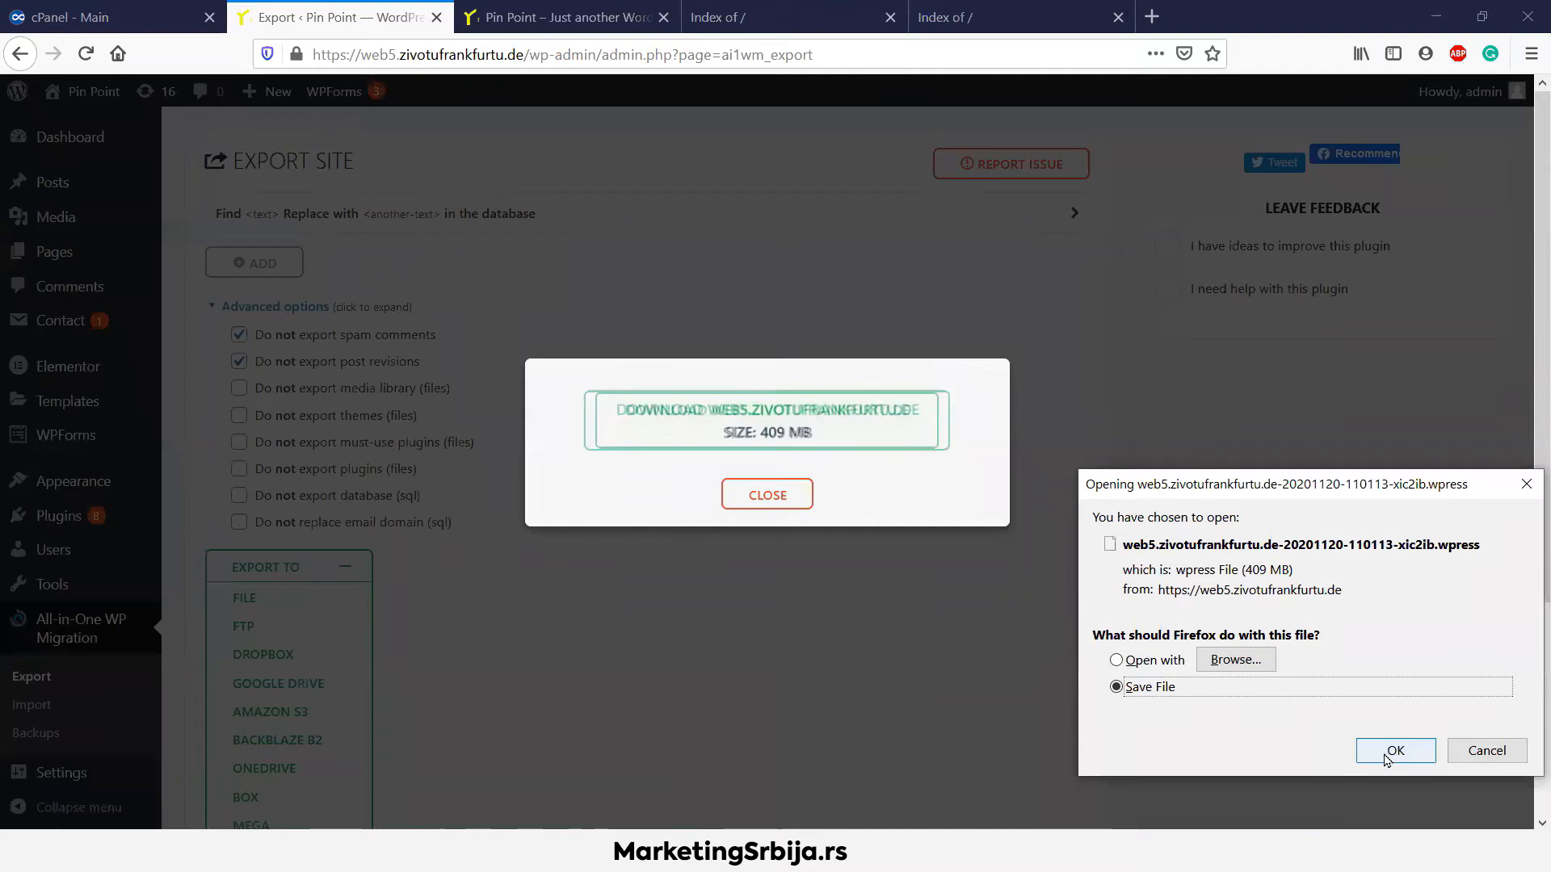
click(1391, 749)
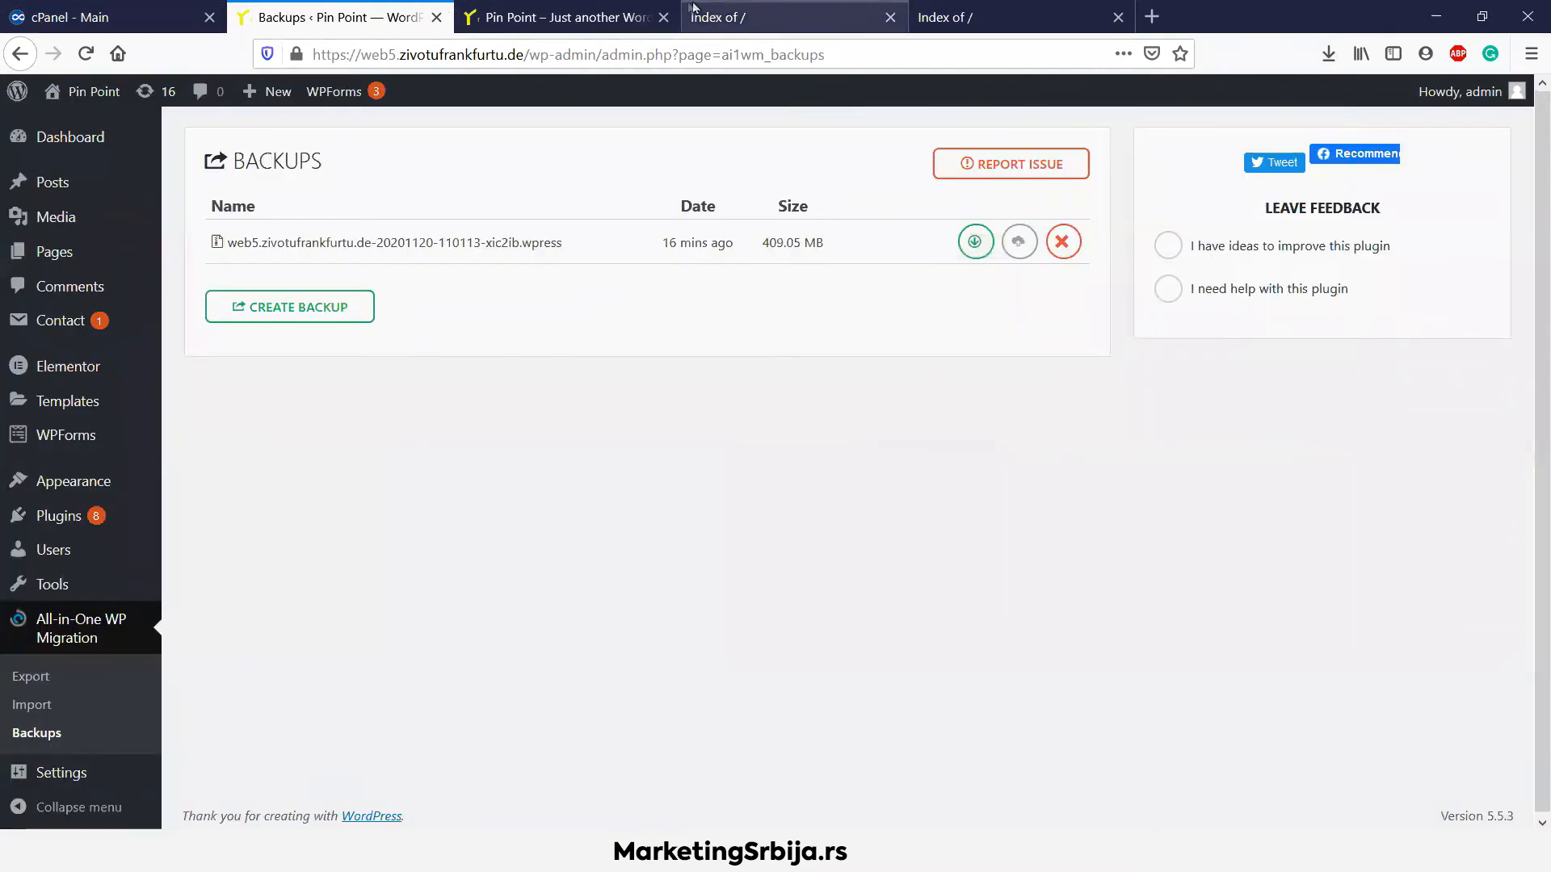
click(709, 11)
click(138, 6)
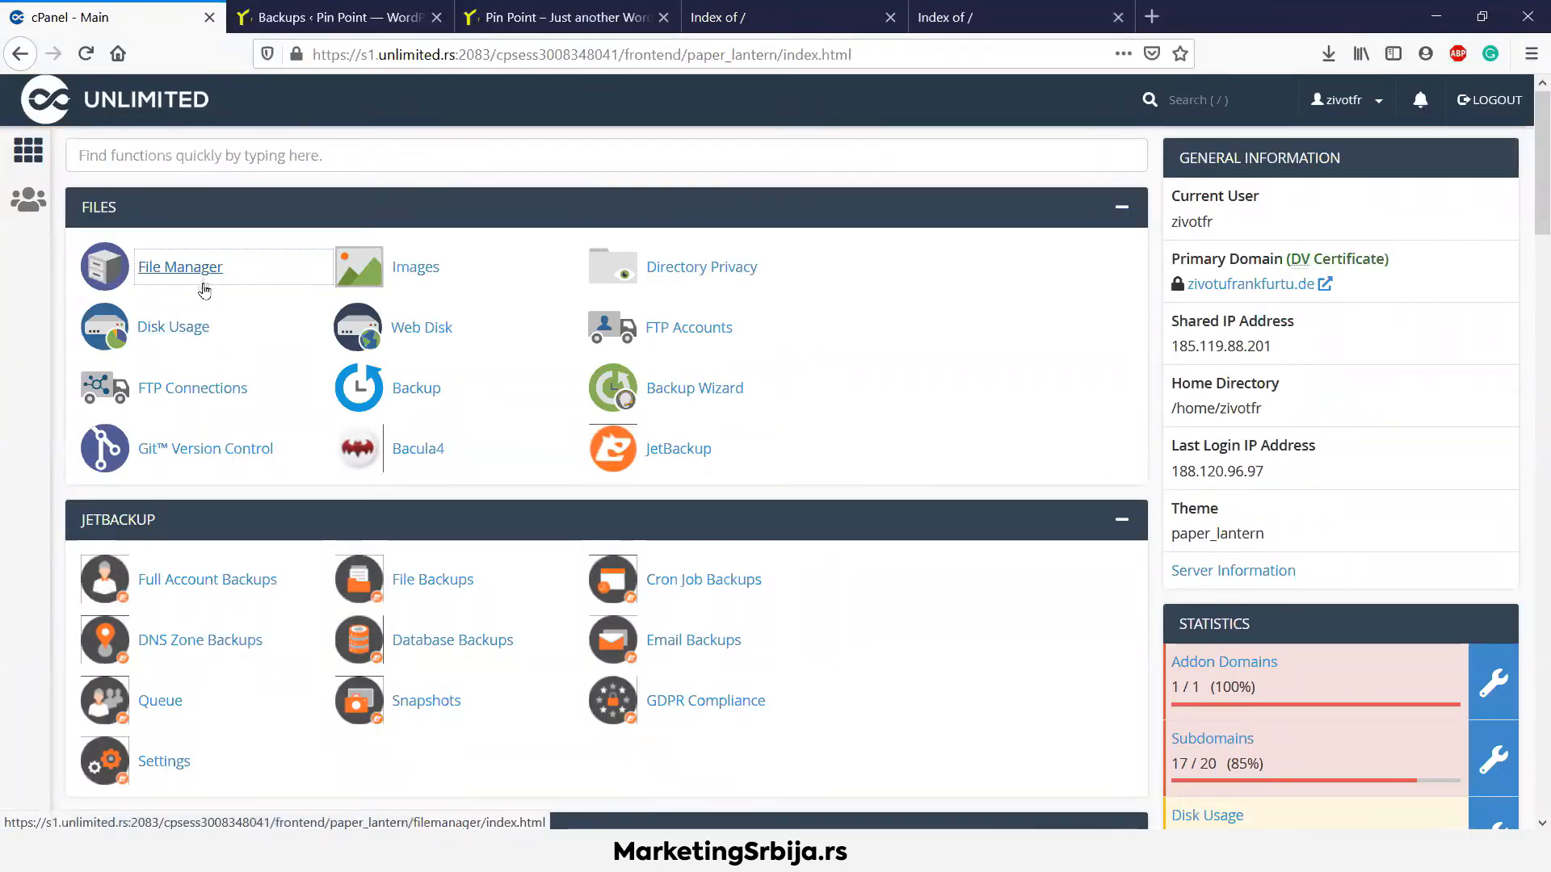
Open the WordPress script in cPanel's Softaculous Apps Installer
scroll(205, 298, down, 15)
scroll(205, 306, down, 20)
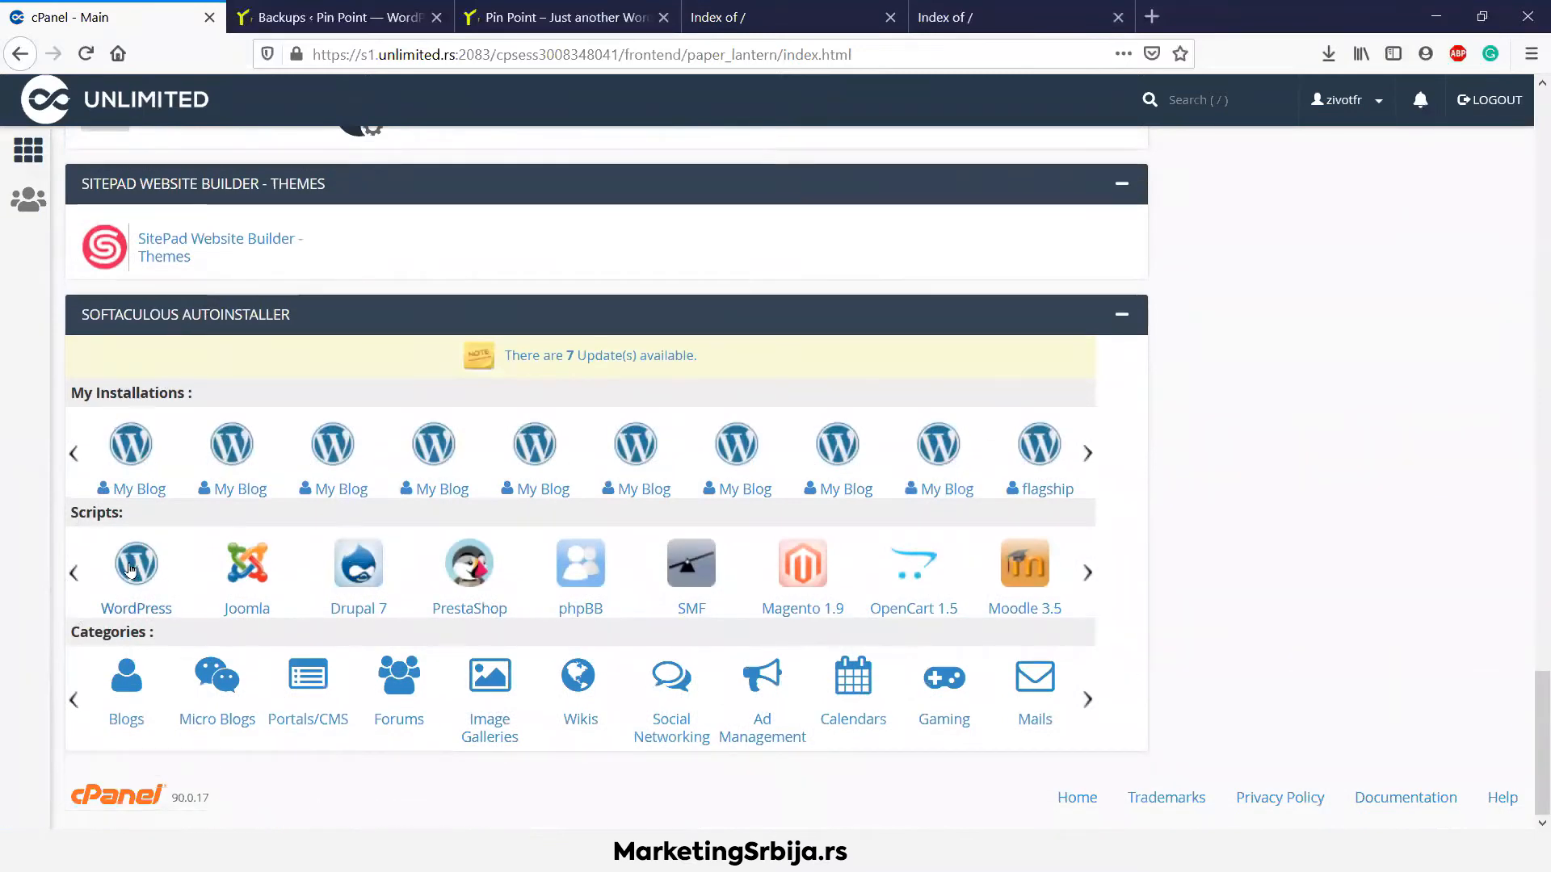
click(130, 563)
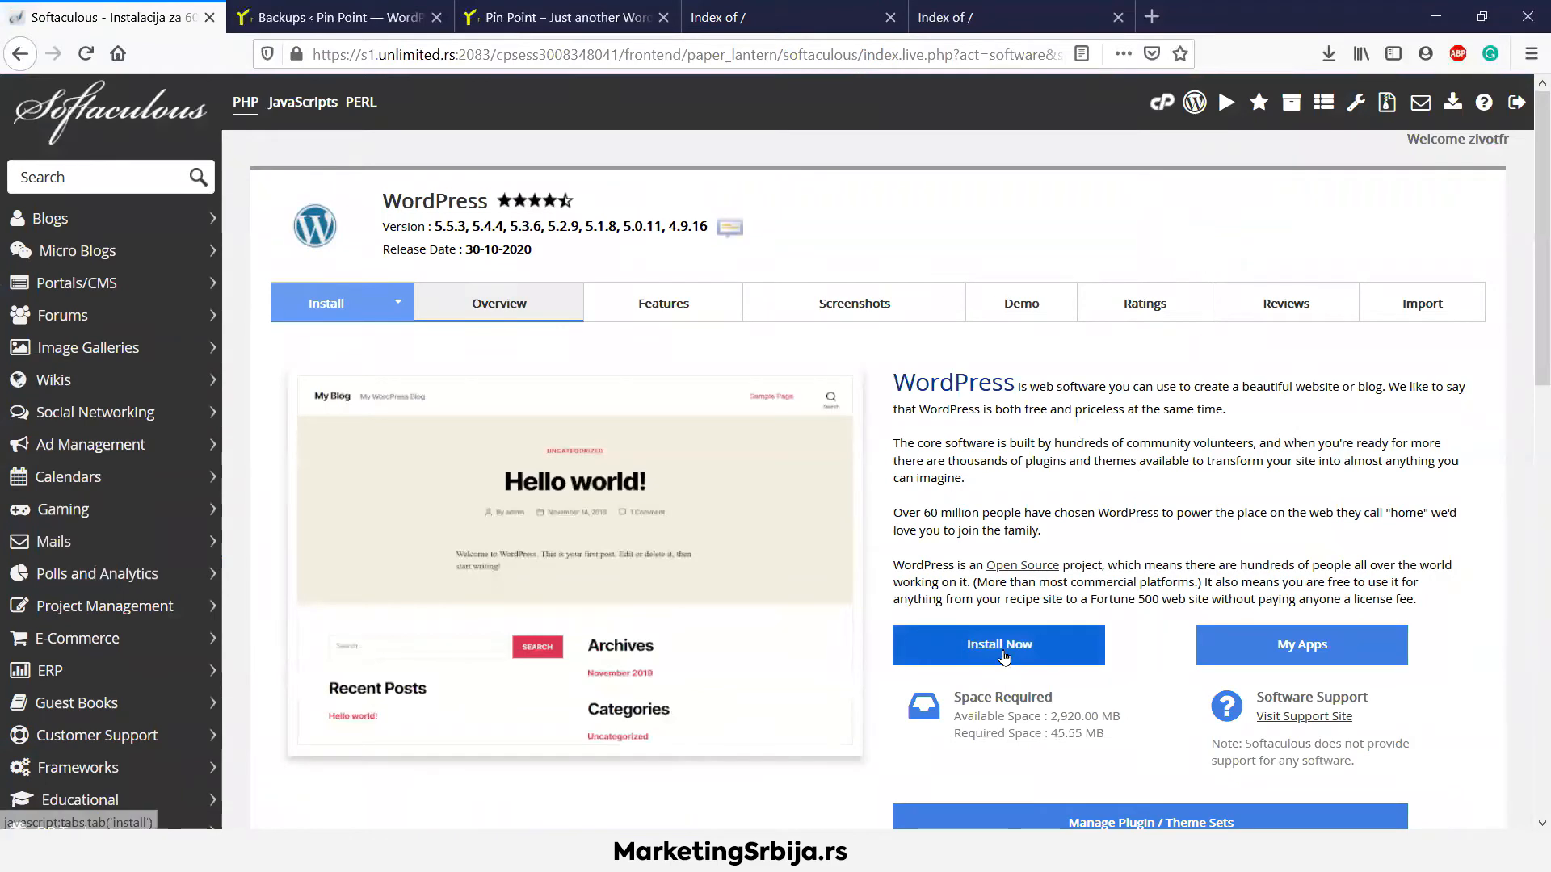
Start a WordPress install with an empty directory field and a new admin password
click(1001, 653)
double_click(1336, 519)
key(BackSpace)
scroll(928, 458, down, 5)
double_click(880, 559)
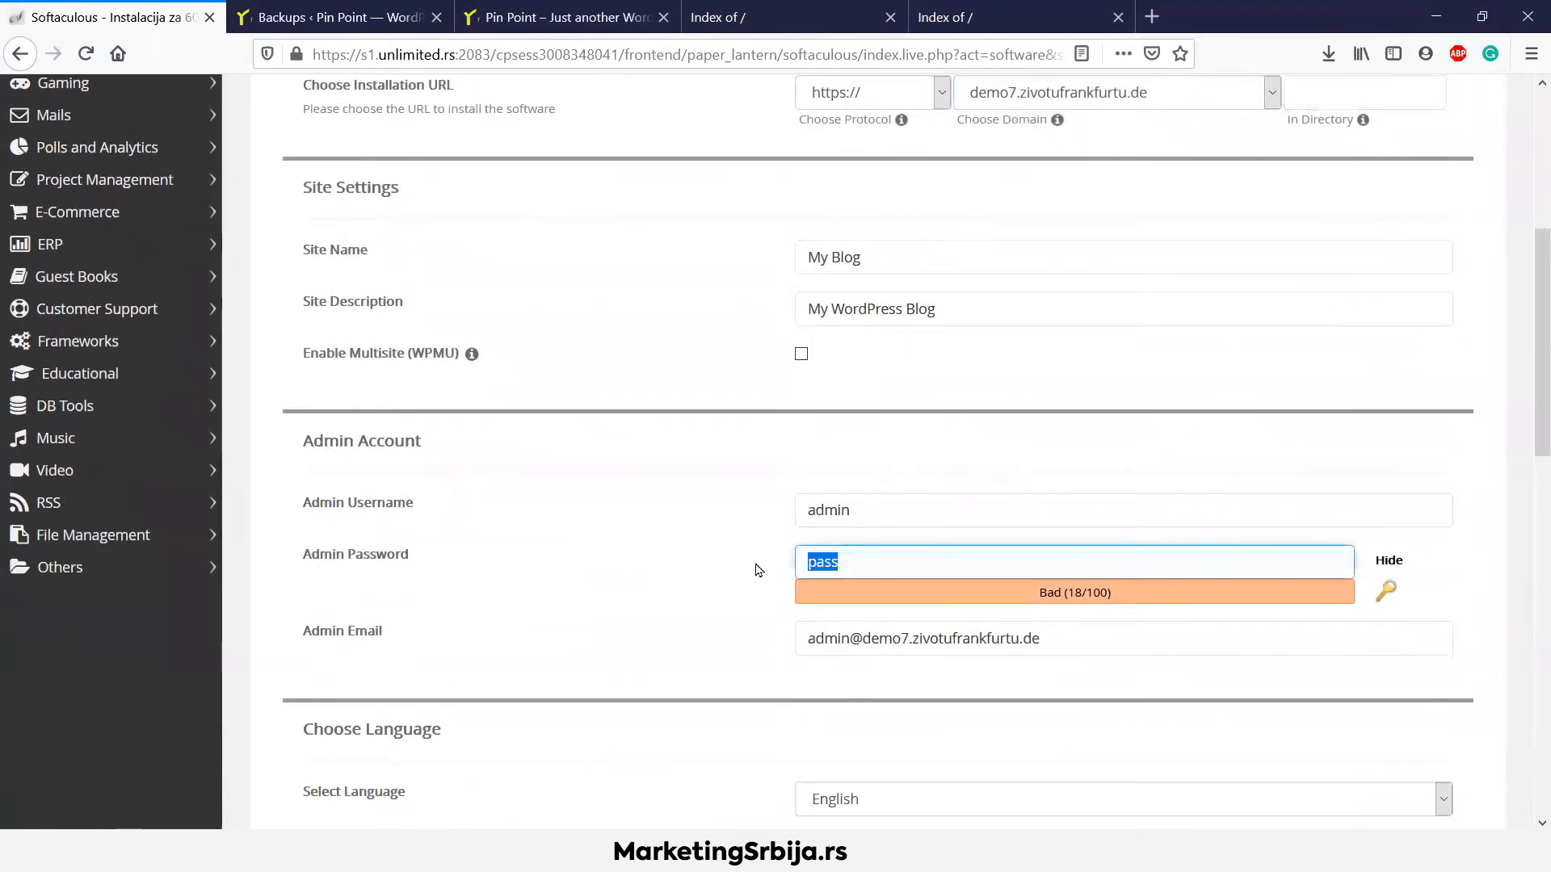
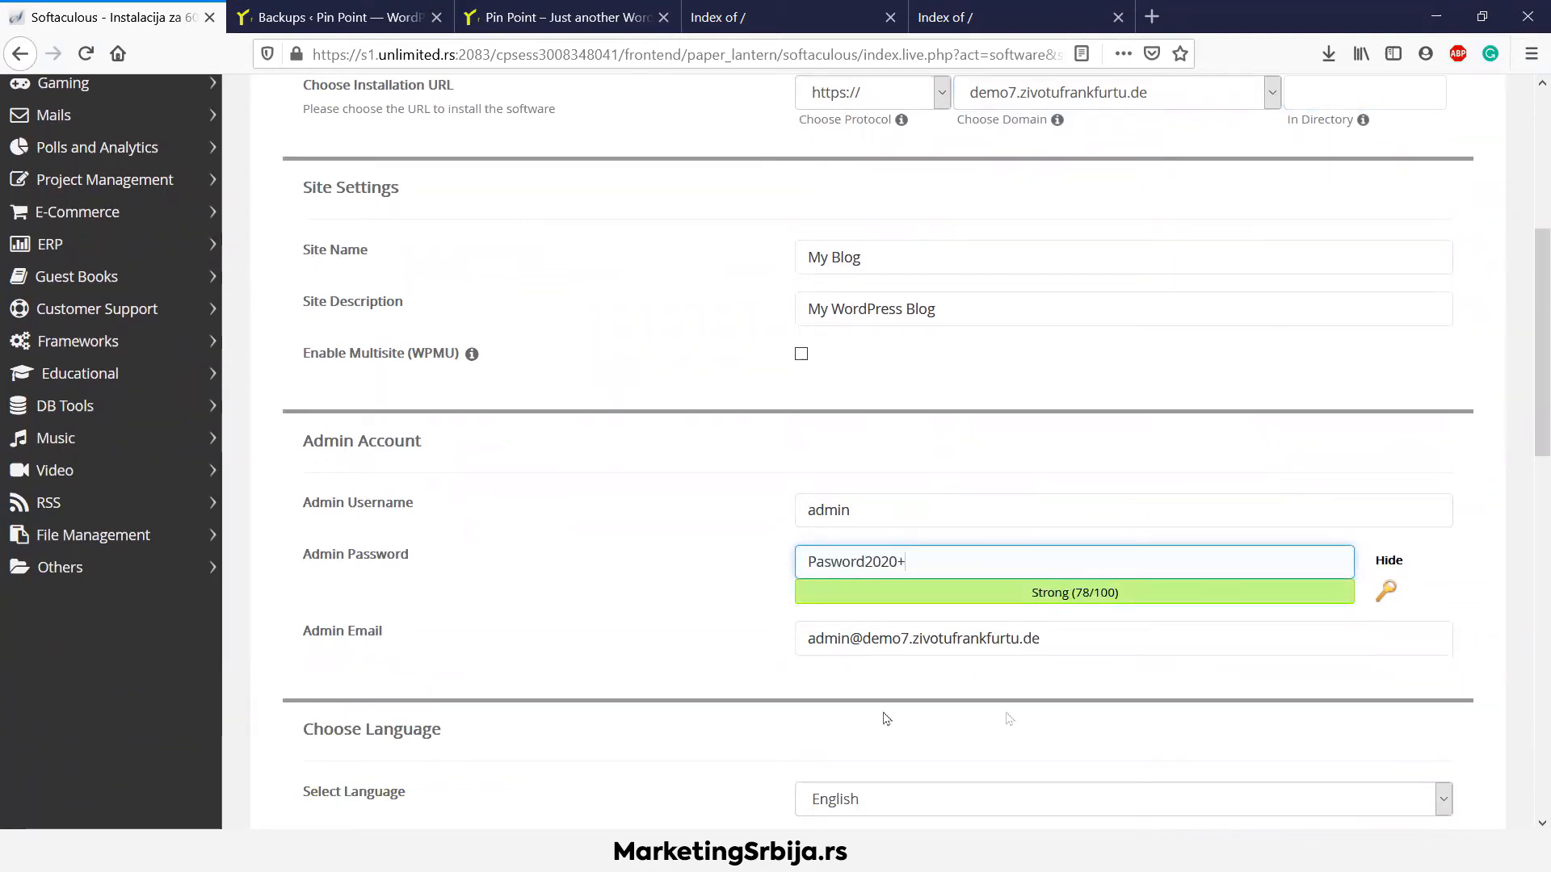
Run the install on demo7.zivotufrankfurtu.de and open the new 'My Blog' admin area
scroll(854, 465, down, 5)
scroll(857, 467, down, 4)
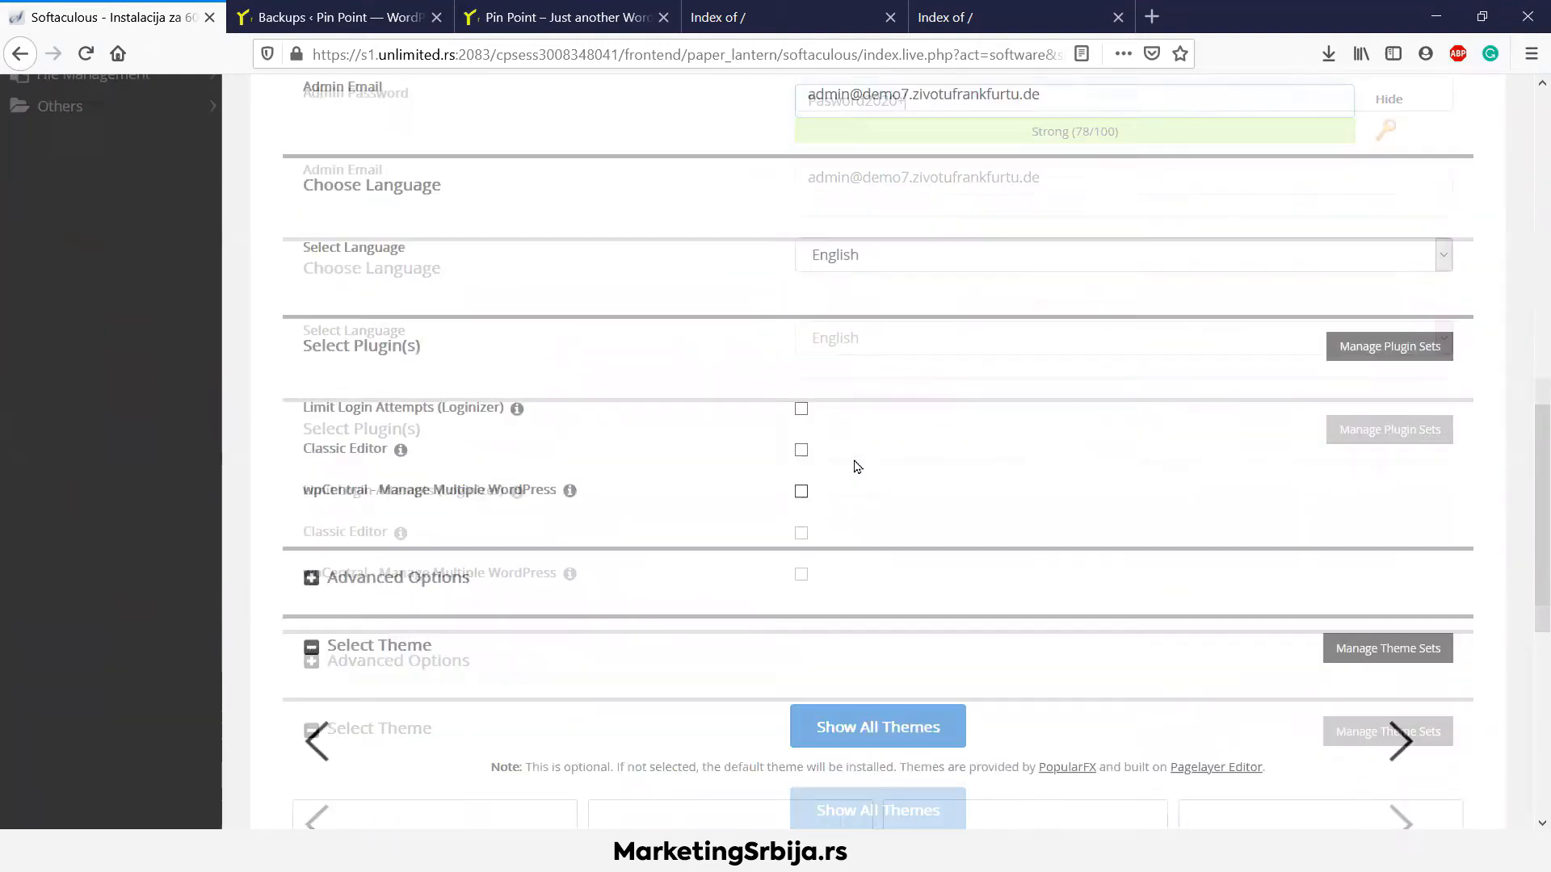
click(283, 16)
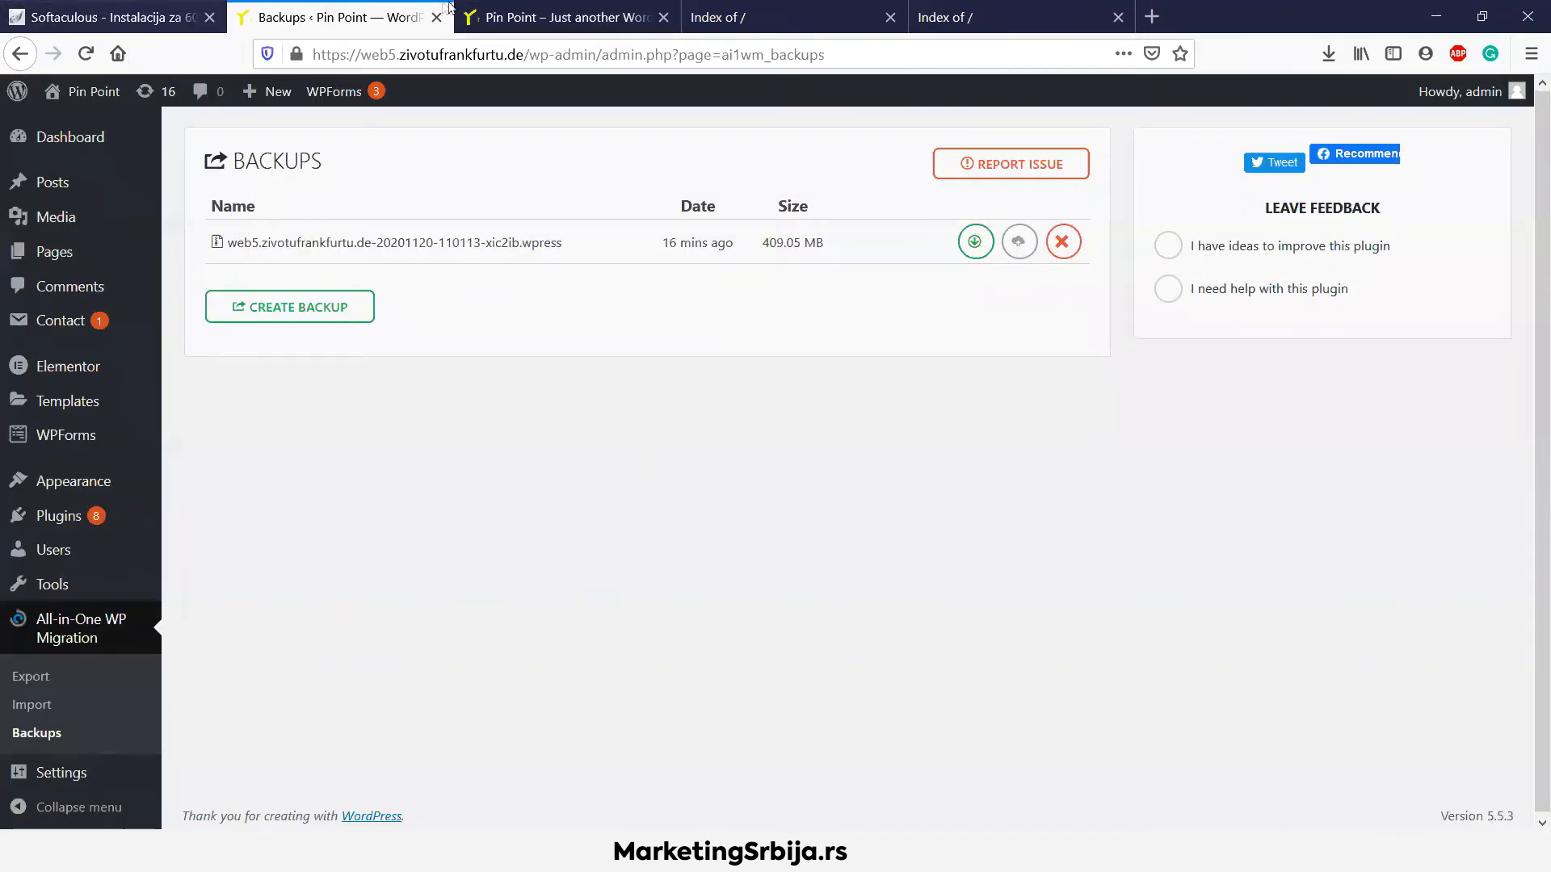
click(565, 17)
click(109, 16)
scroll(1166, 501, down, 4)
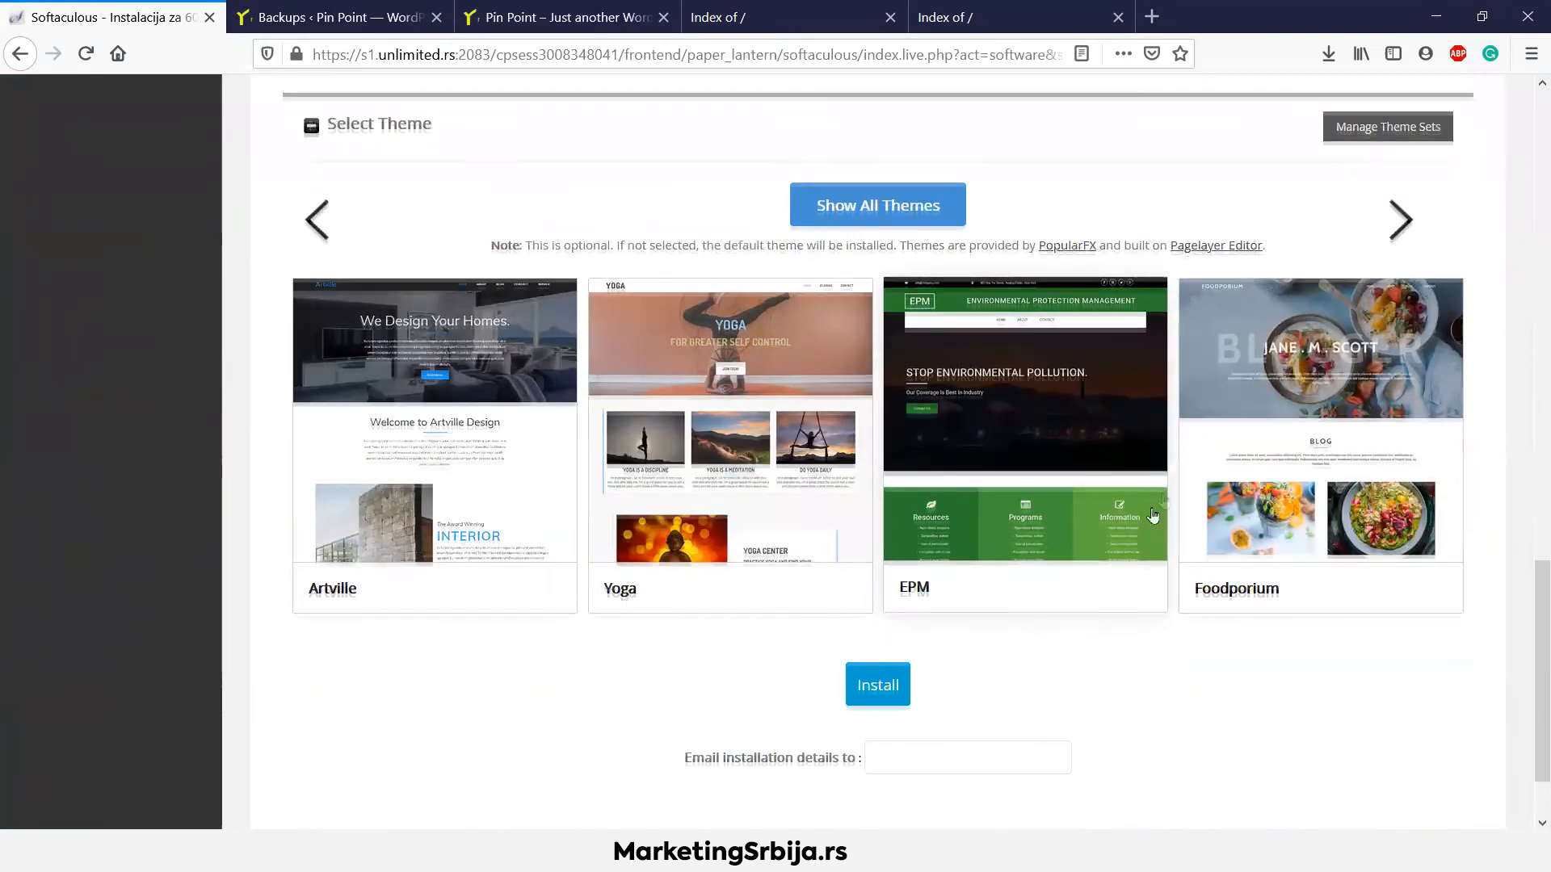
click(888, 685)
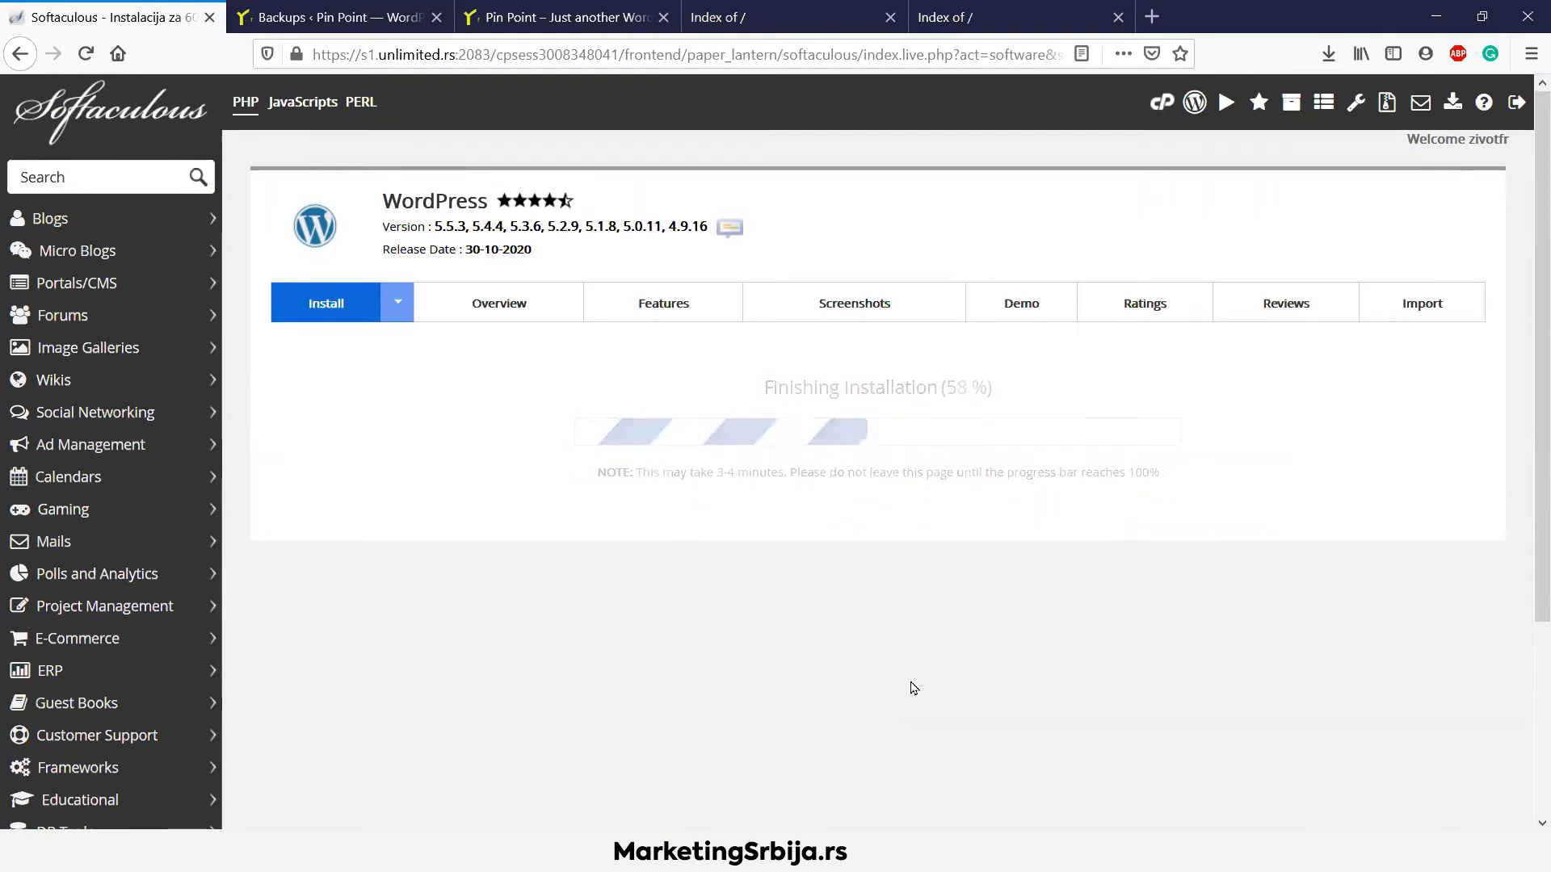
click(625, 469)
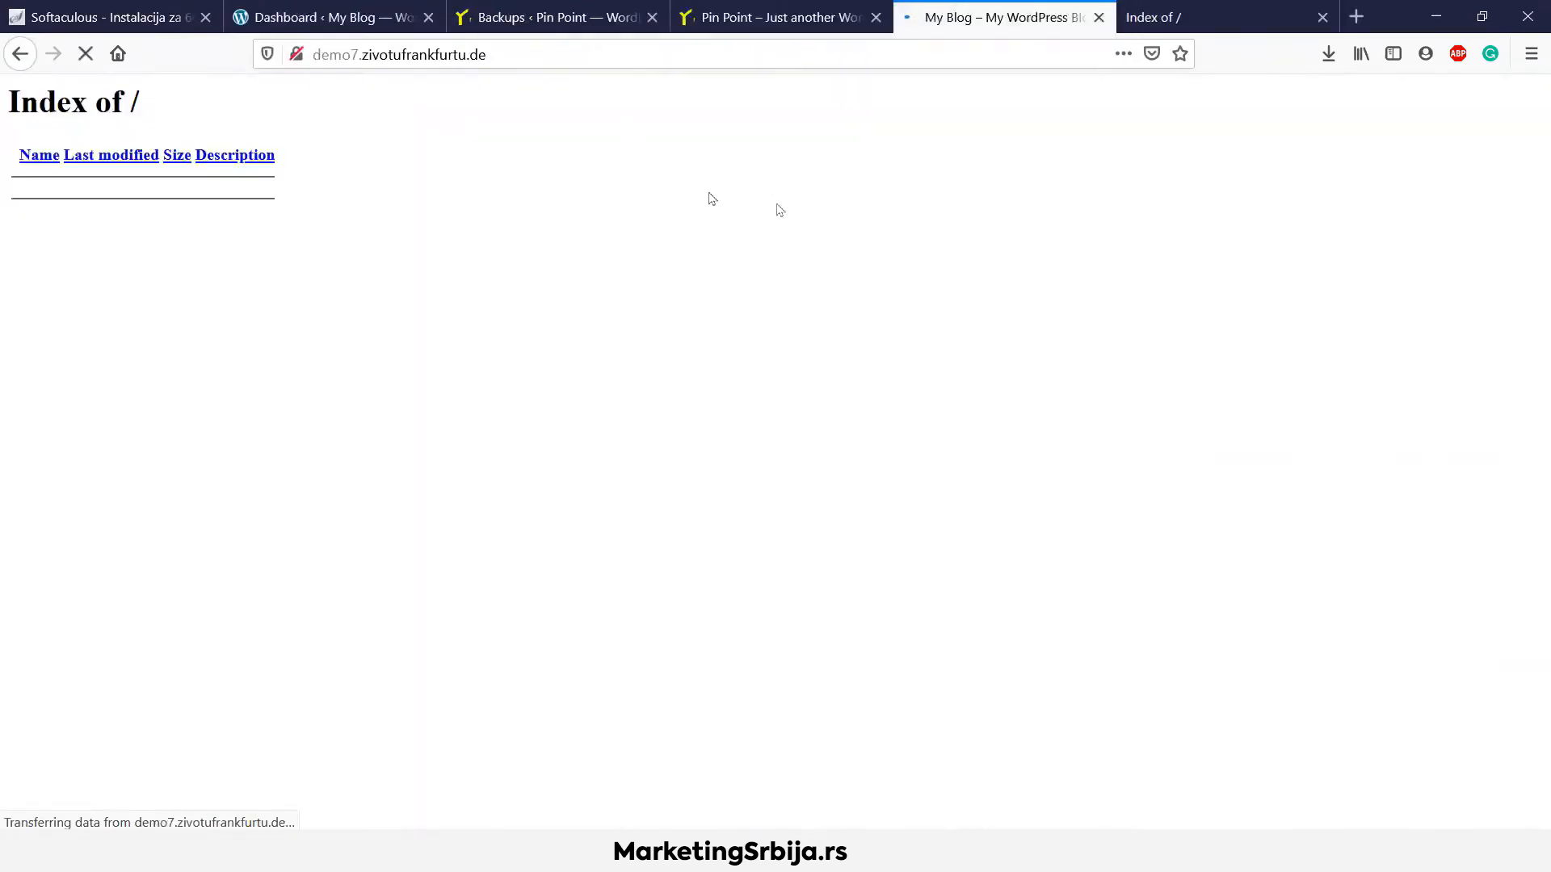
On the new demo7 admin, search 'migrate' and install and activate All-in-One WP Migration
click(1099, 18)
click(345, 9)
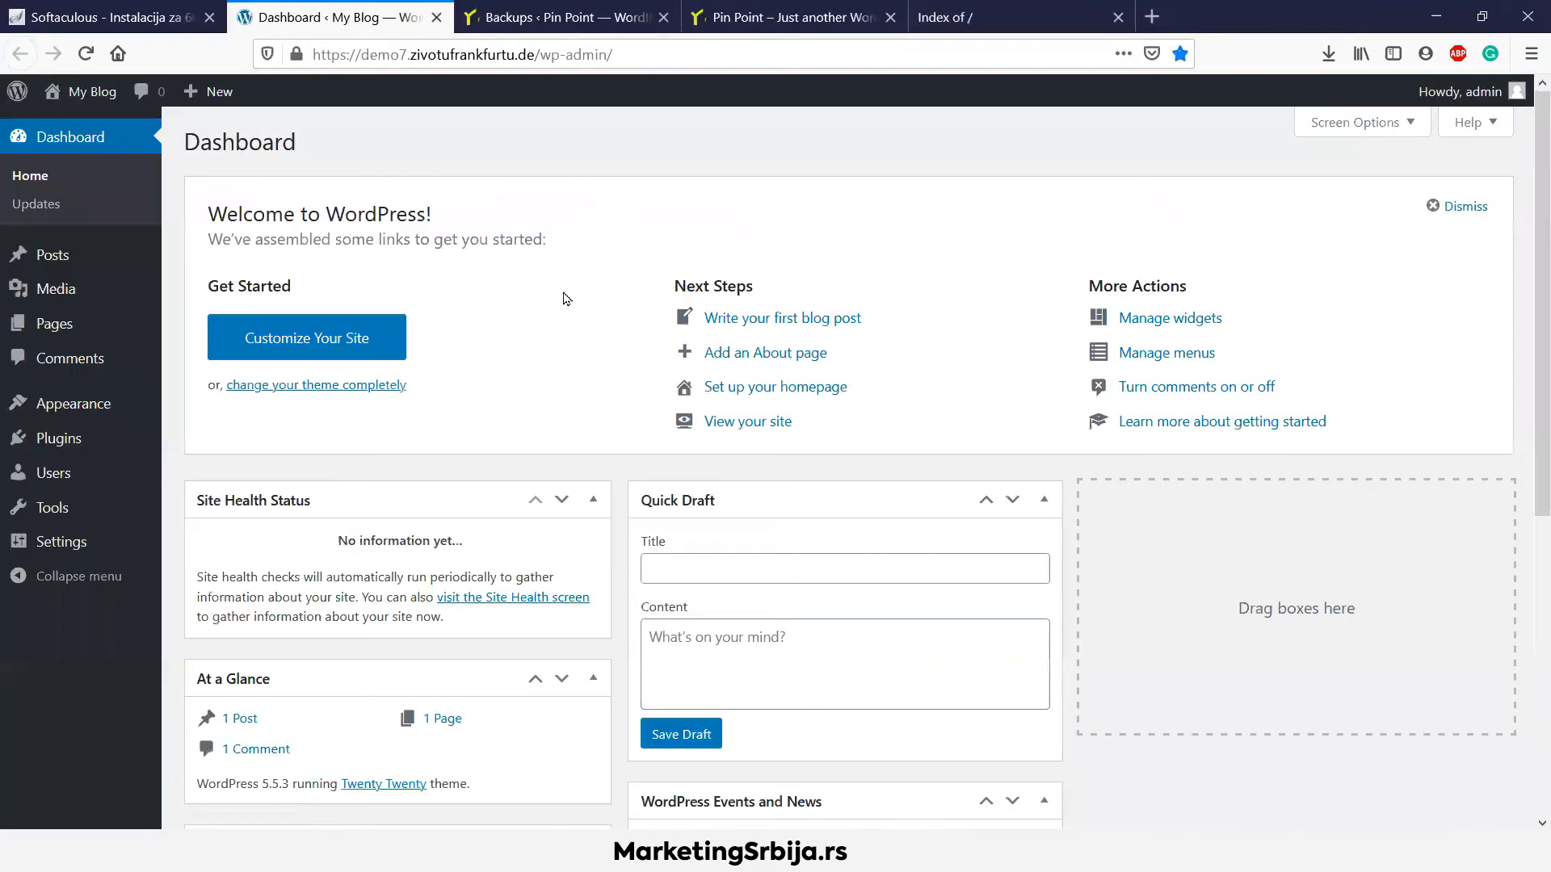
mouse_move(145, 442)
click(202, 471)
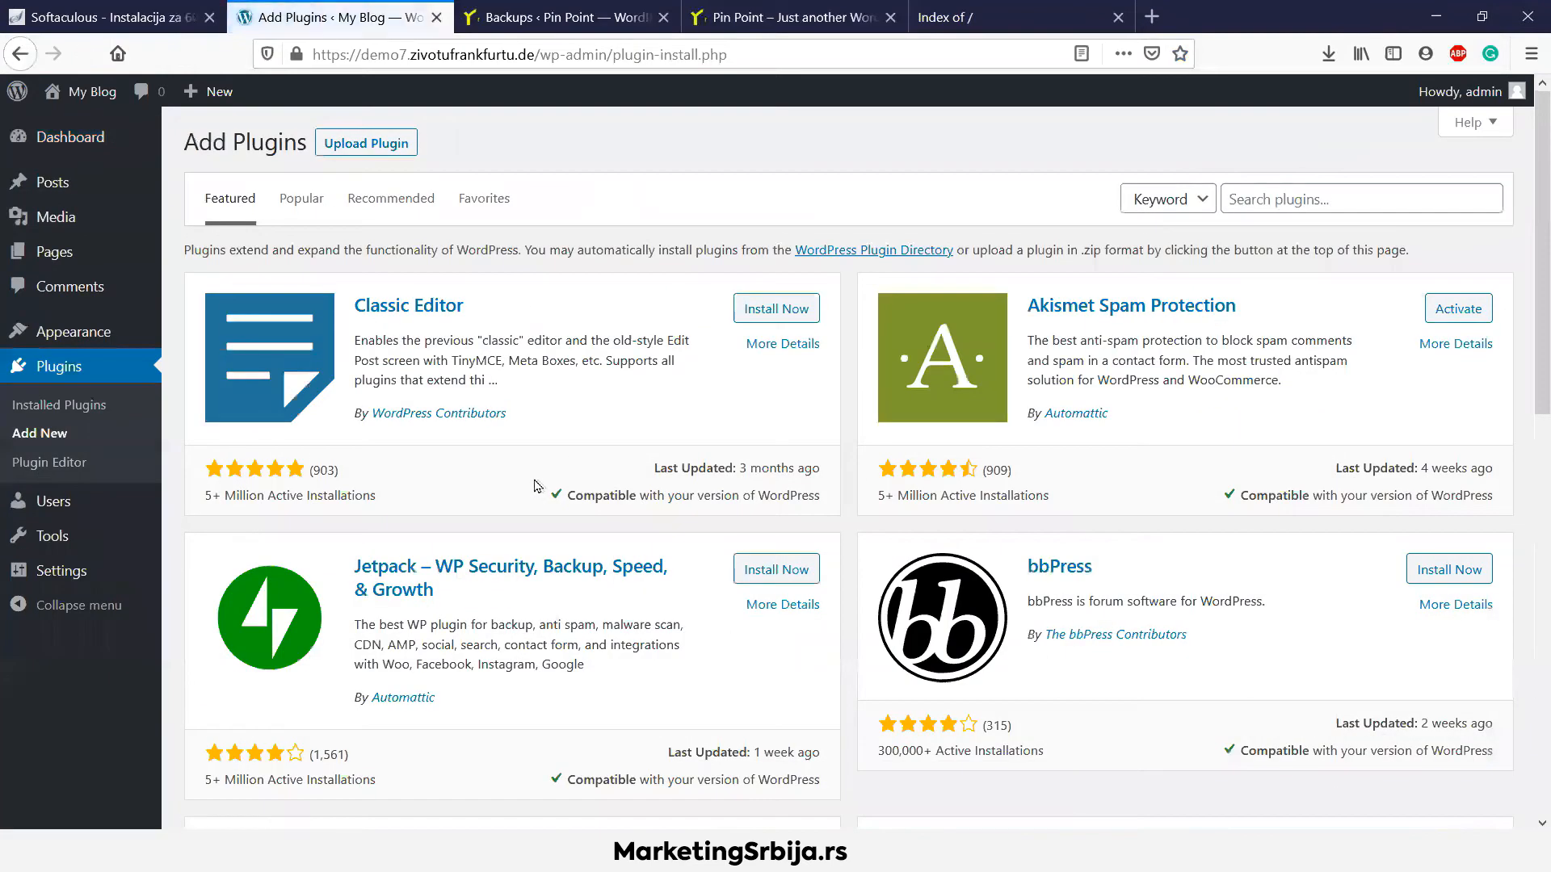
click(1274, 197)
text(mig)
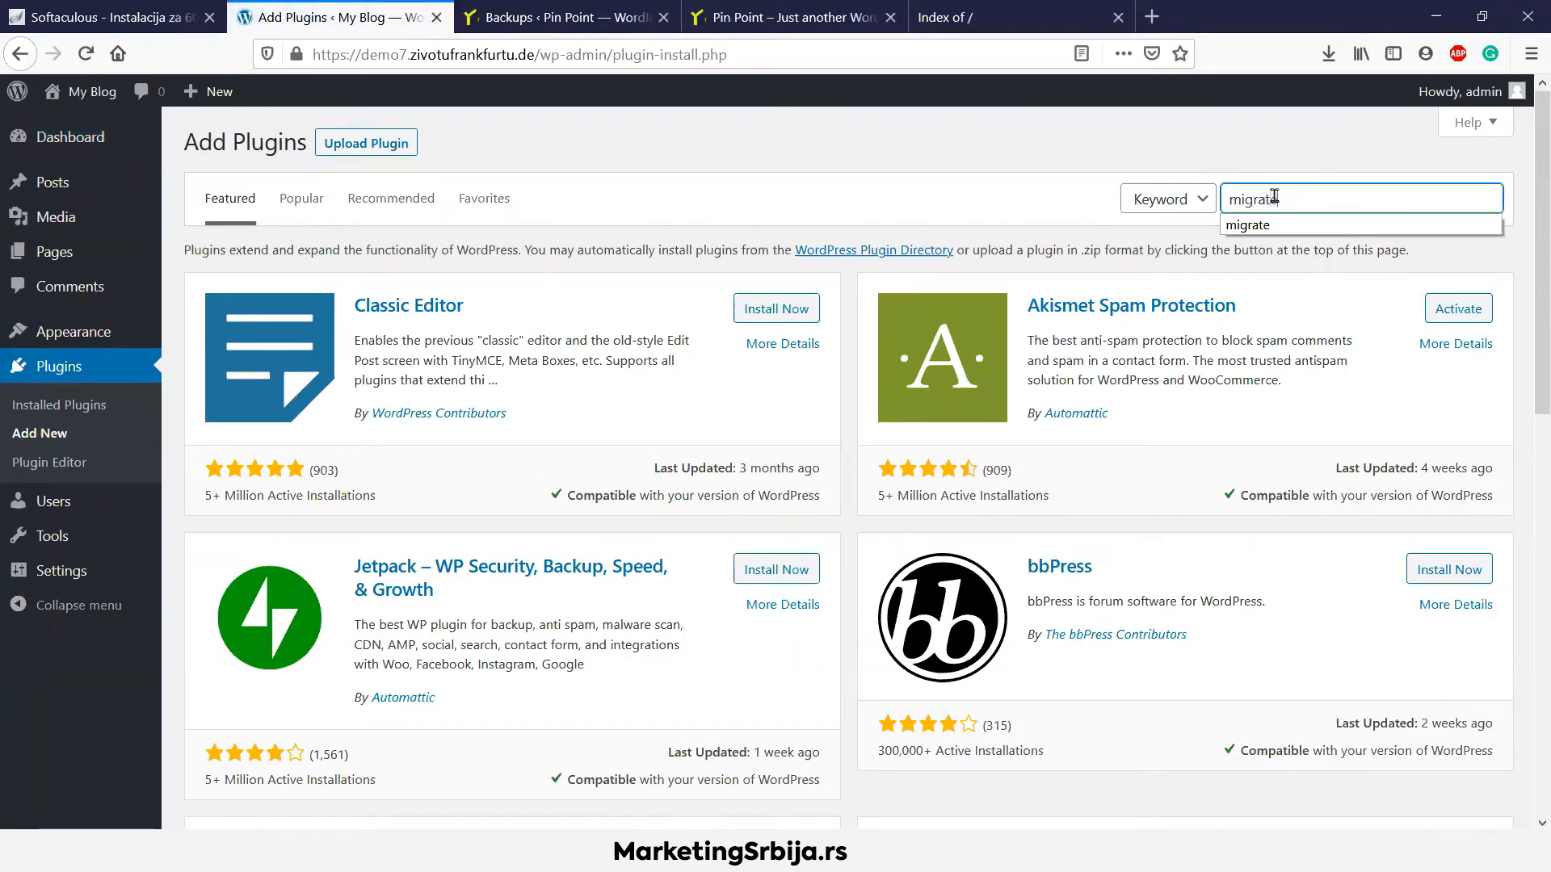
text(rate)
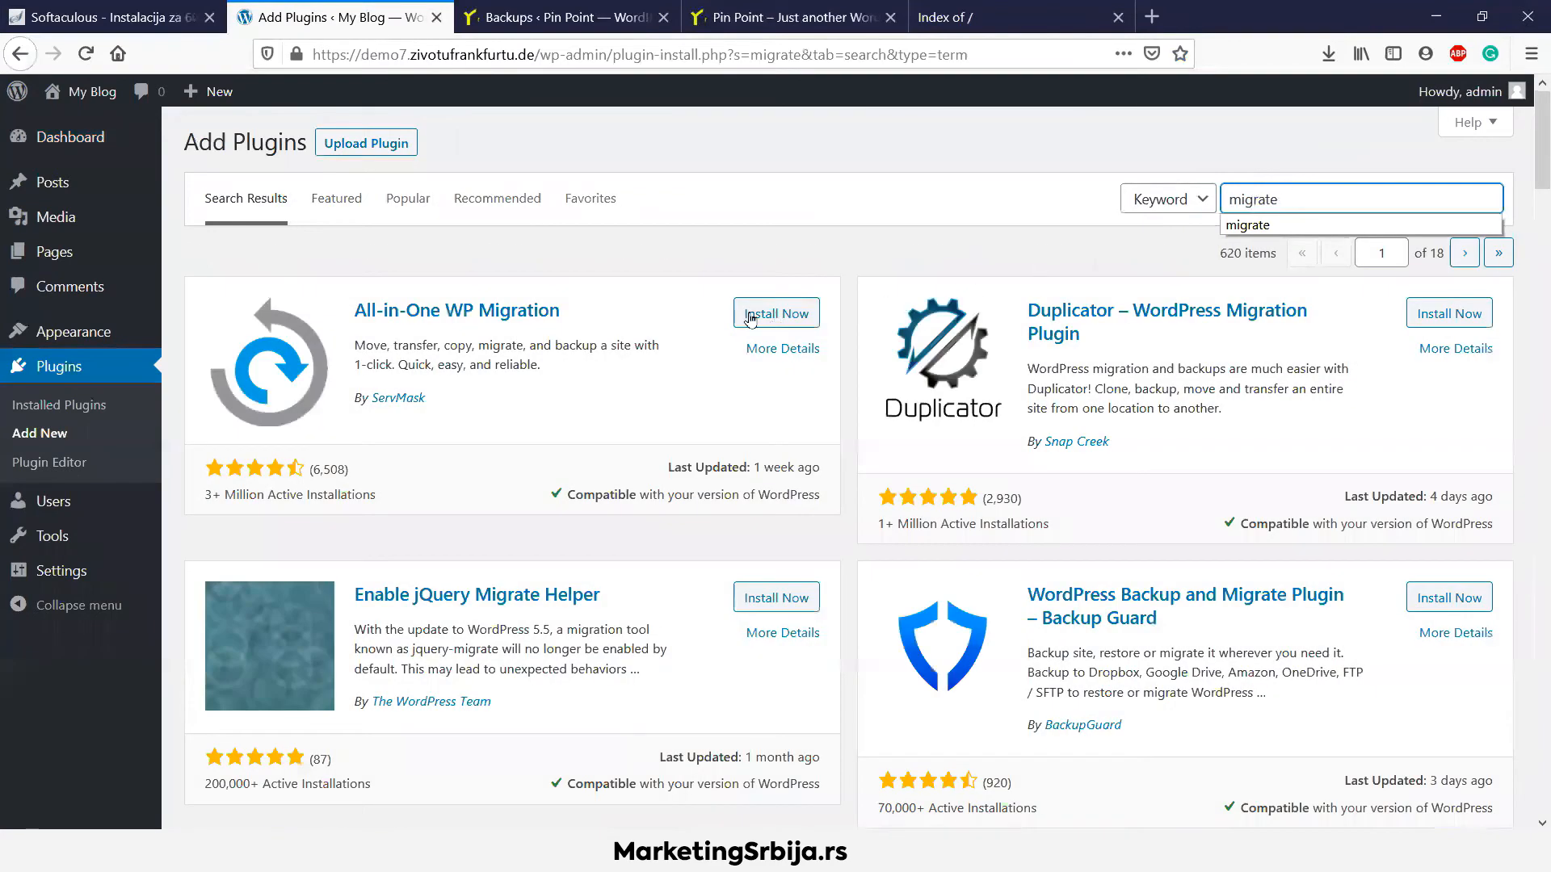
click(748, 315)
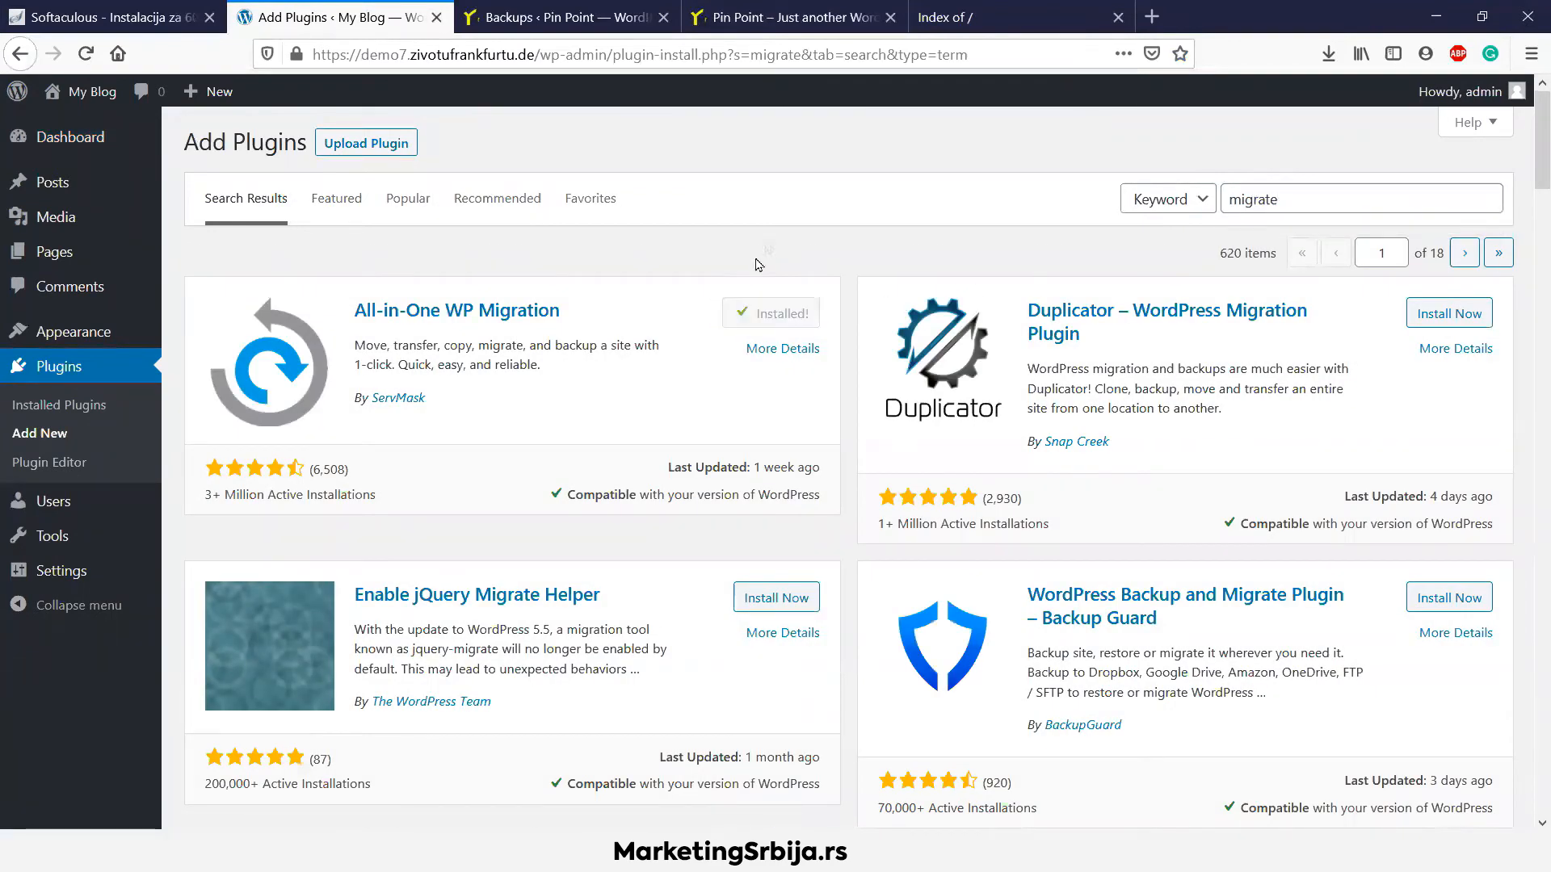
click(772, 297)
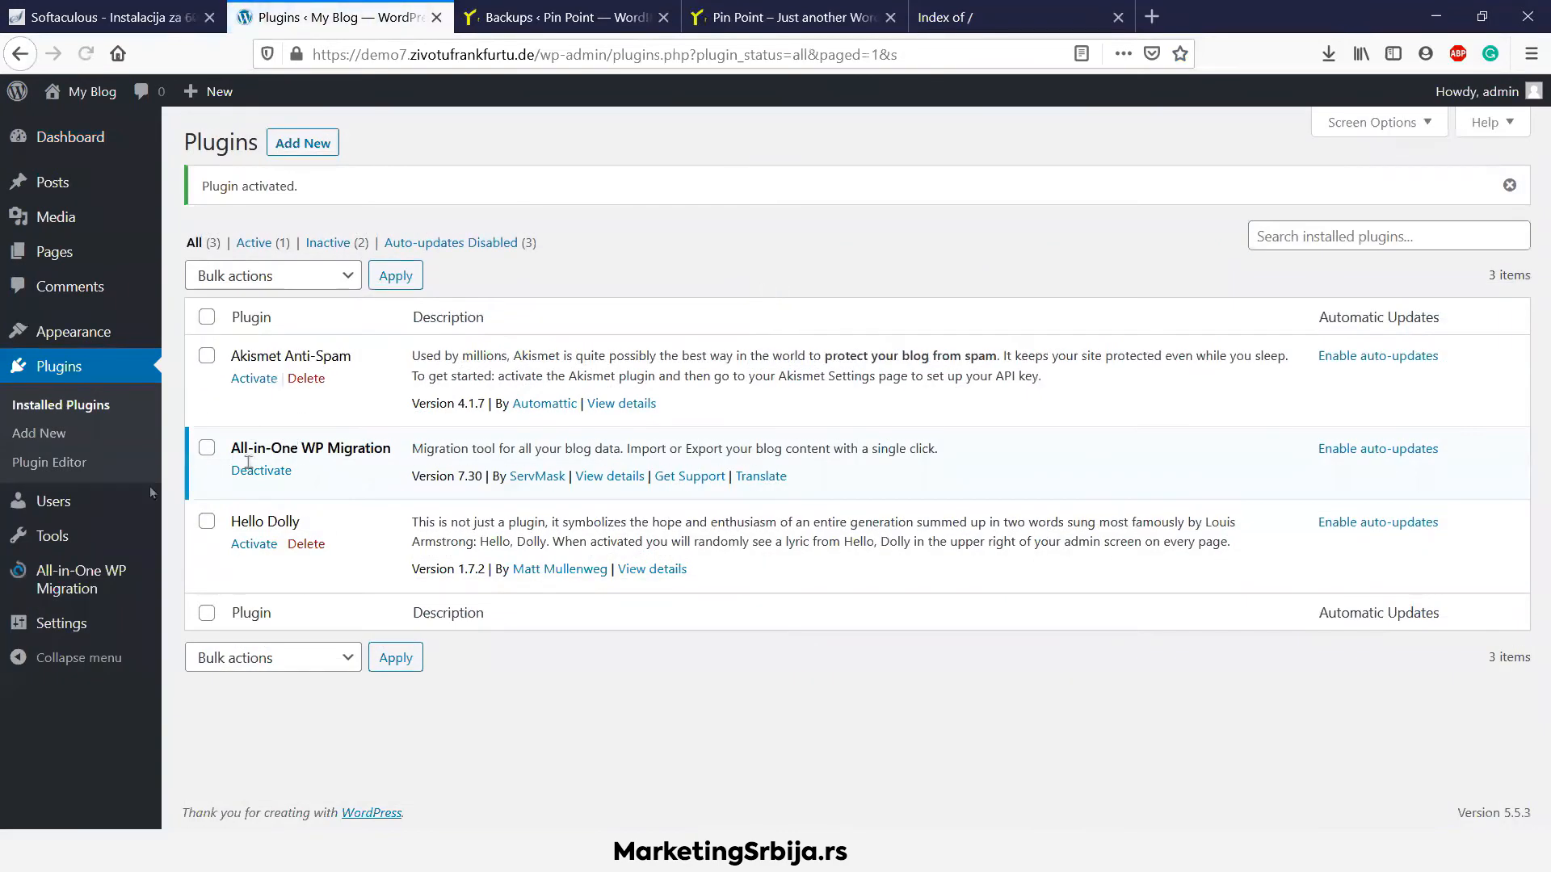
Open the migration Import page, with Plugins > Add New in a separate tab
mouse_move(97, 569)
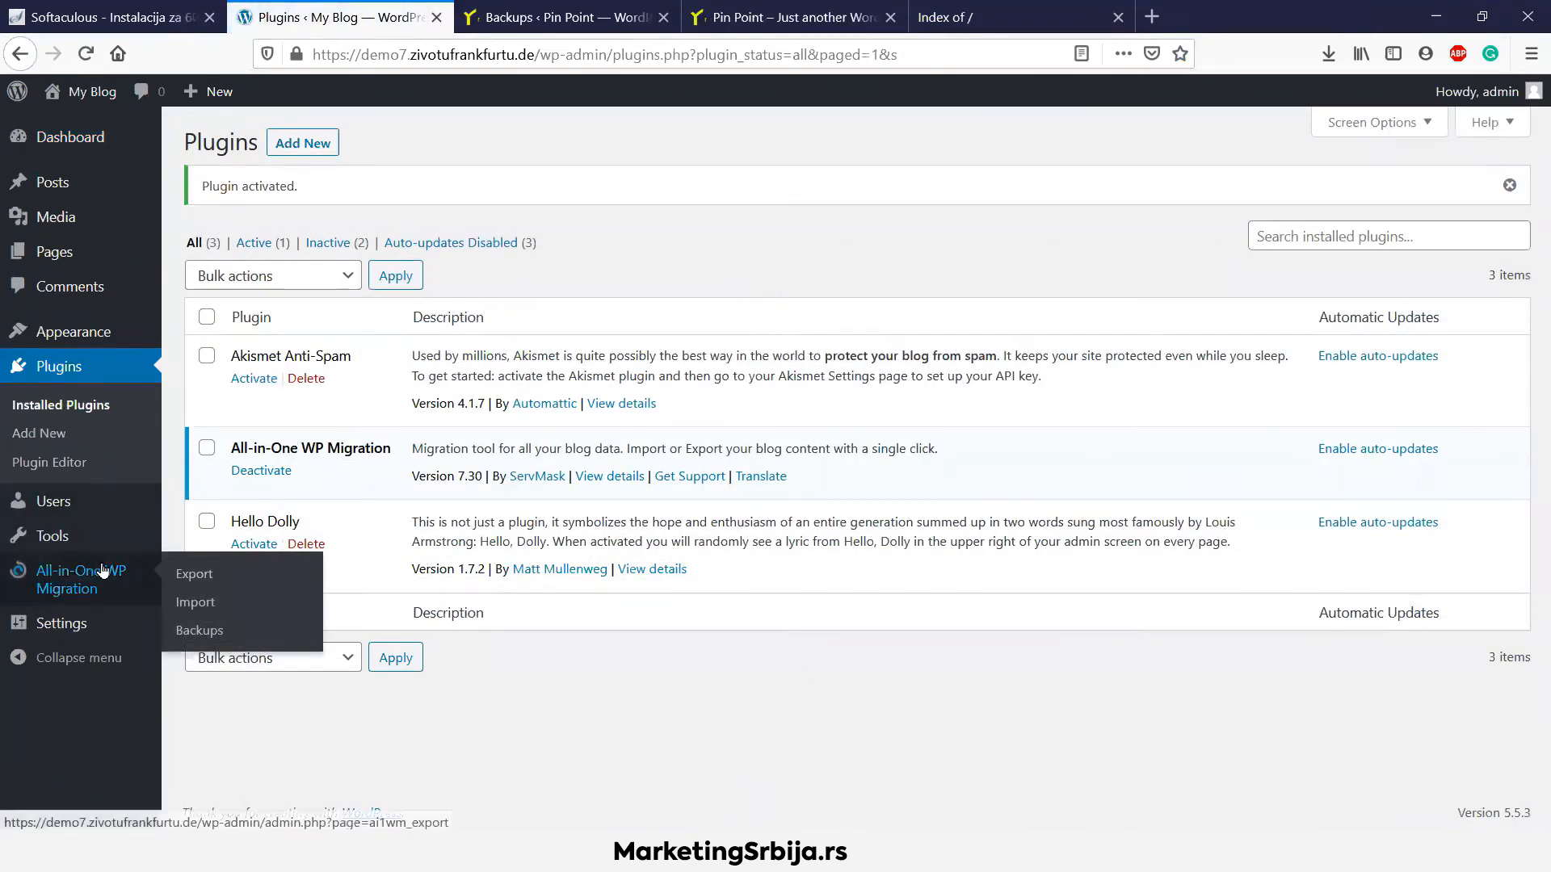
click(195, 602)
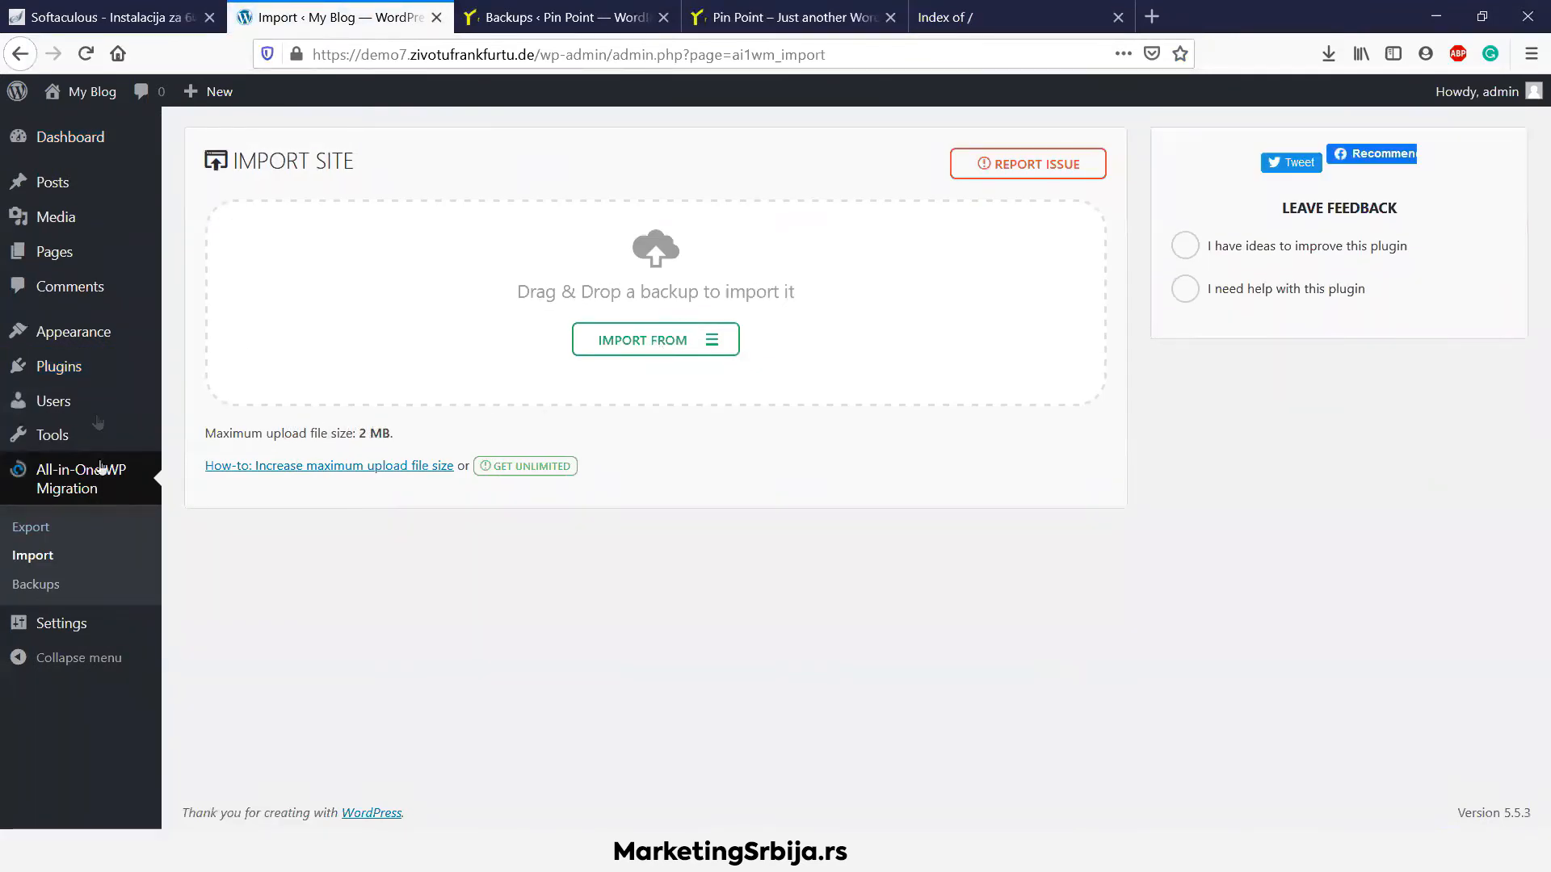
mouse_move(121, 368)
right_click(186, 401)
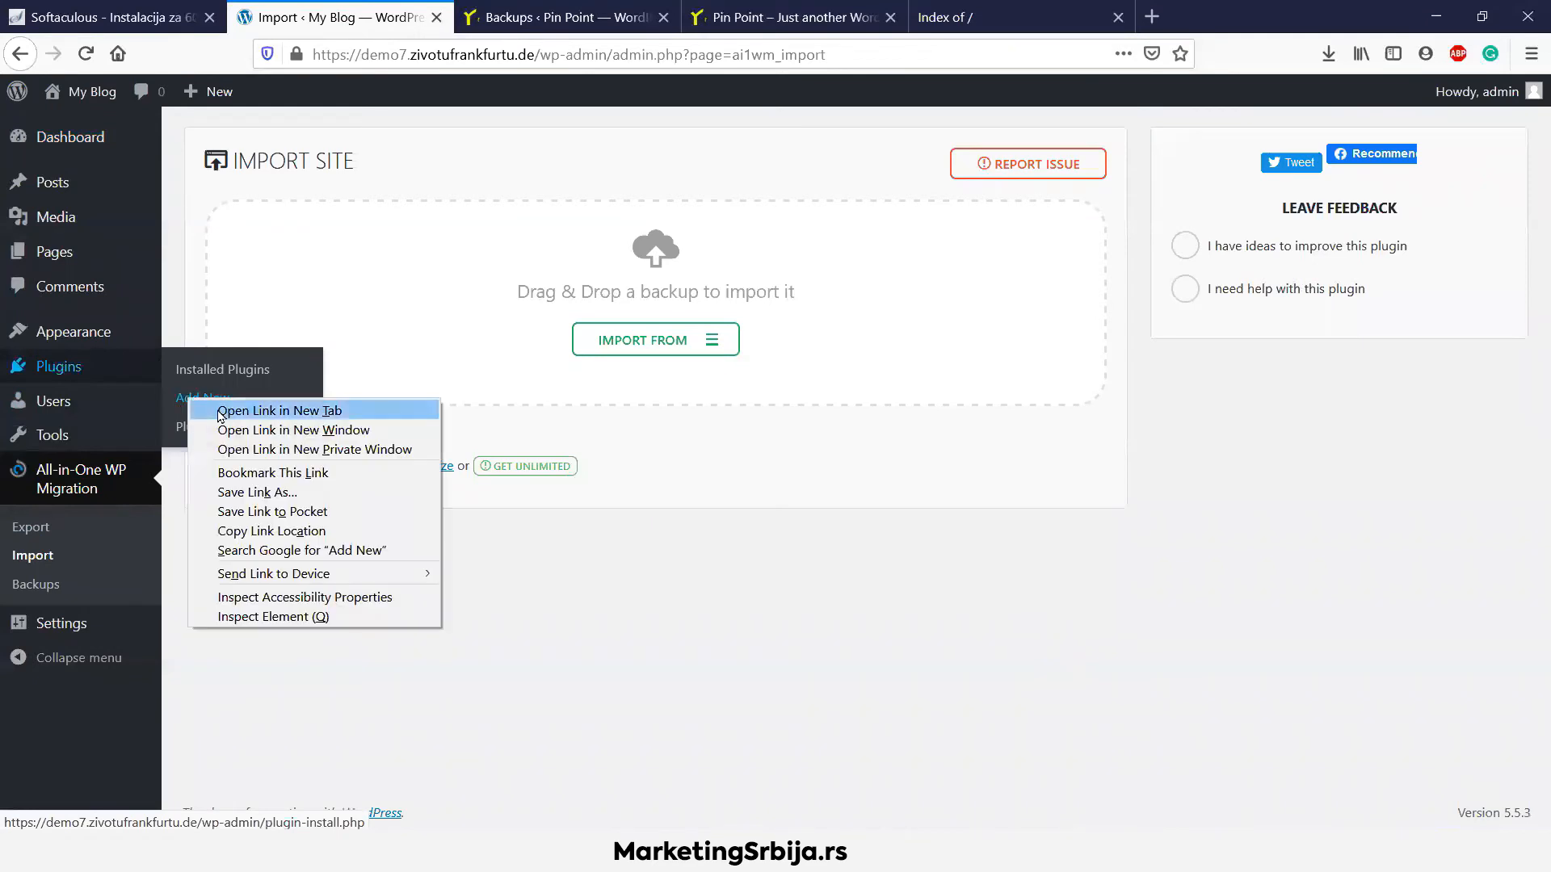
click(243, 406)
click(549, 16)
click(321, 6)
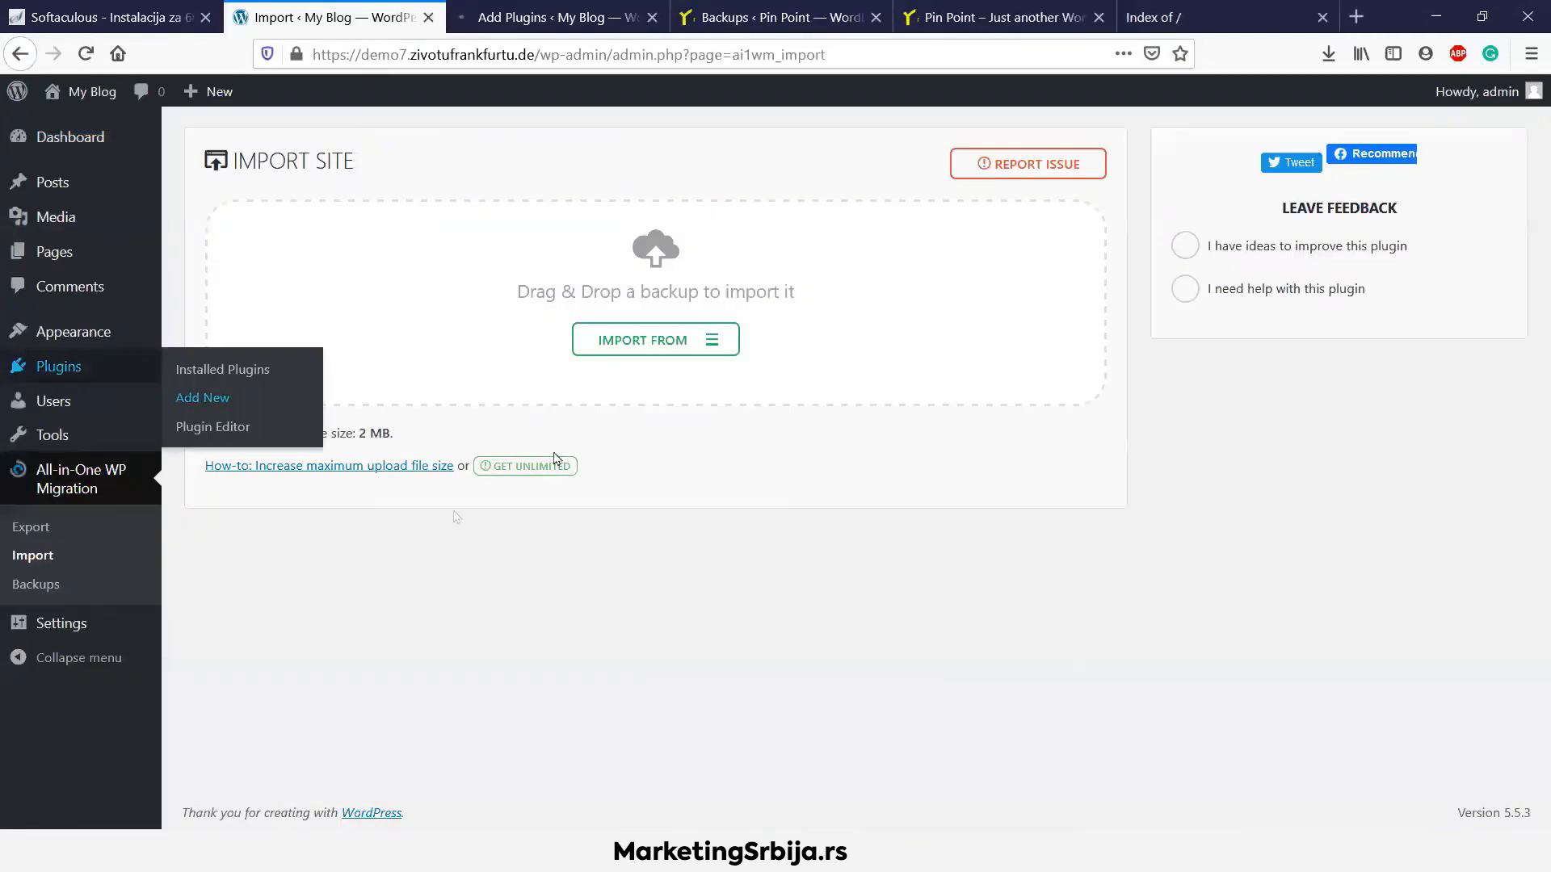
click(526, 13)
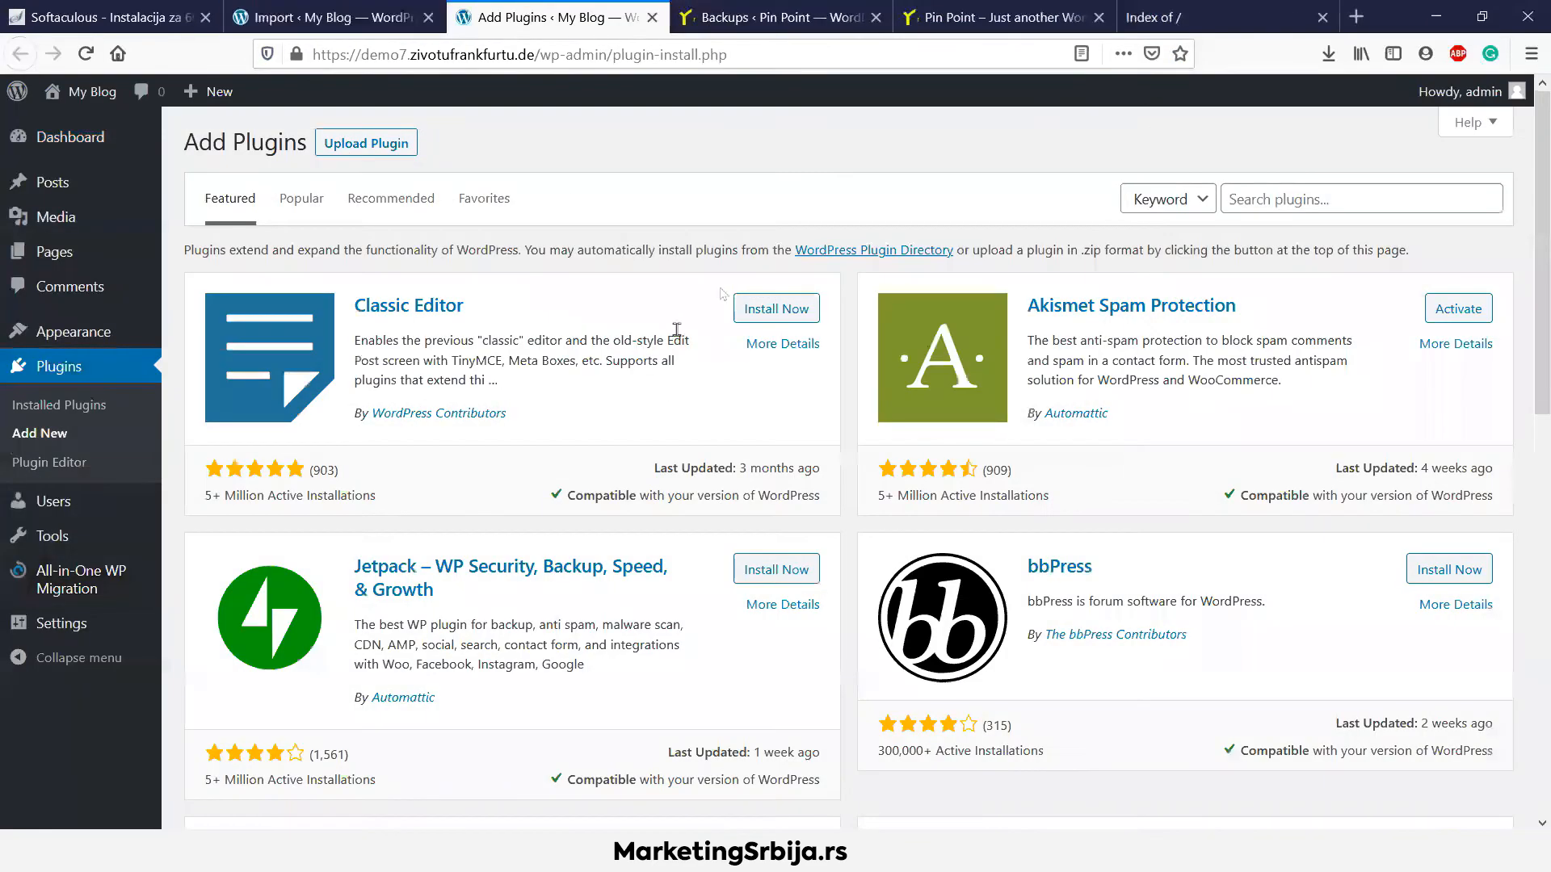
Upload, install and activate the Unlimited Extension 2.33 zip
click(380, 144)
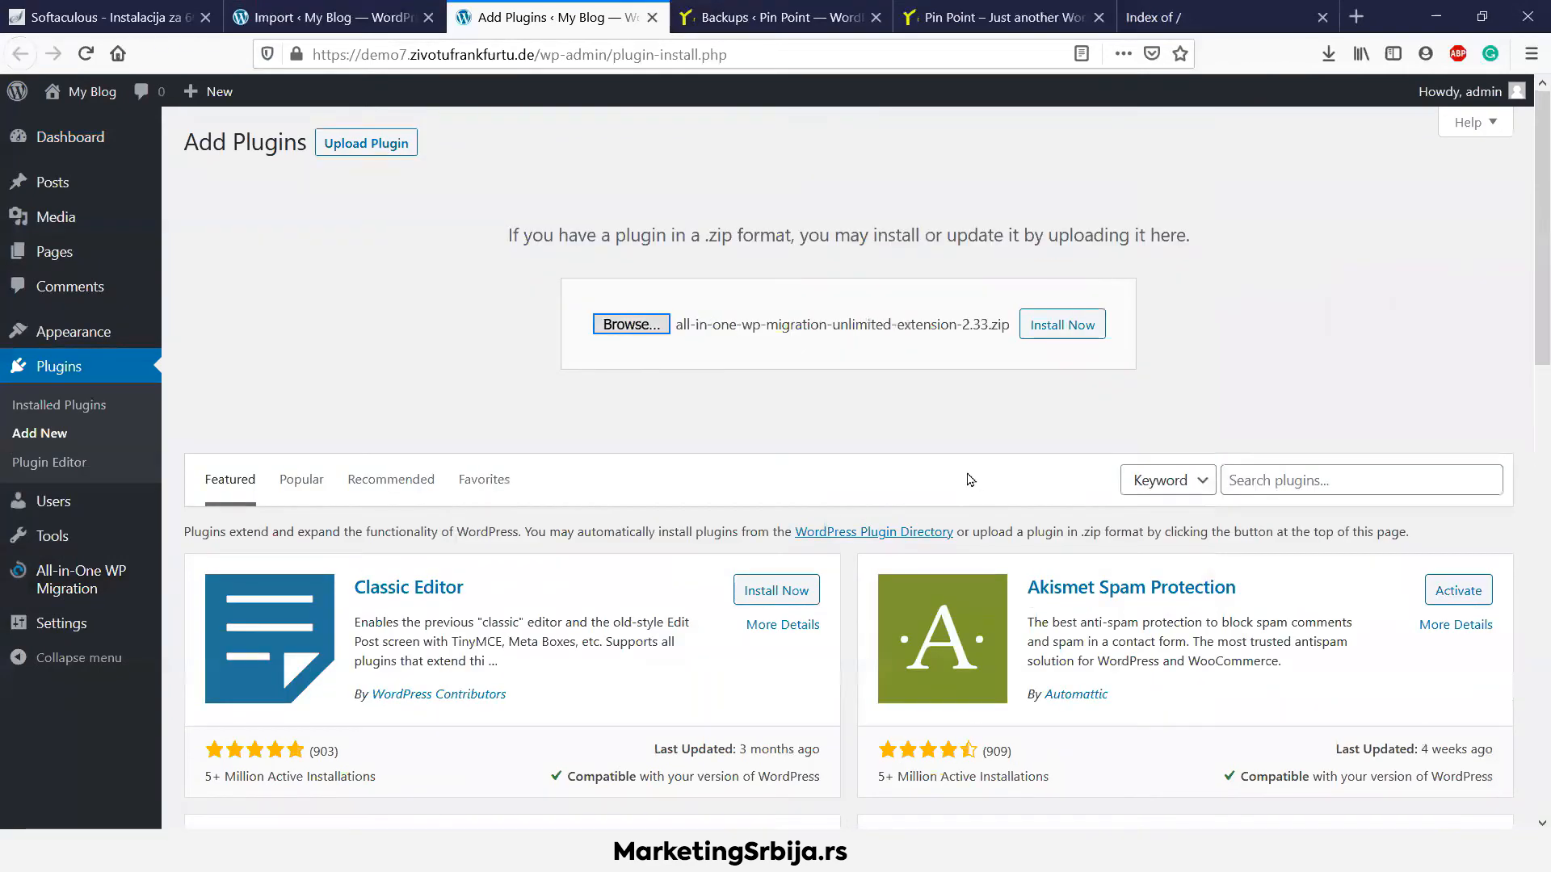
click(1082, 327)
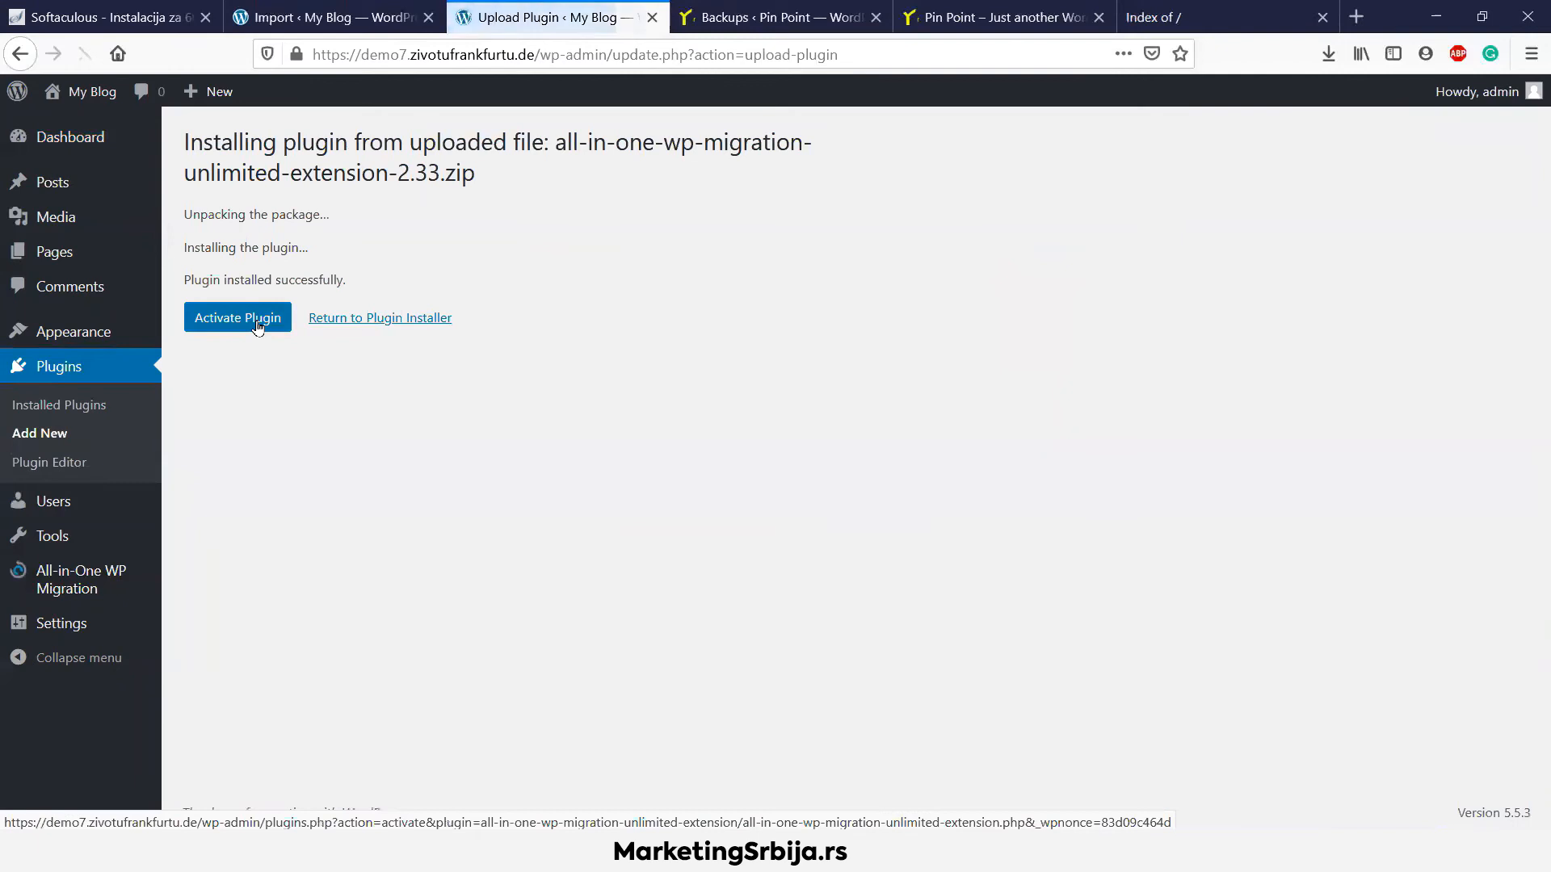
click(258, 325)
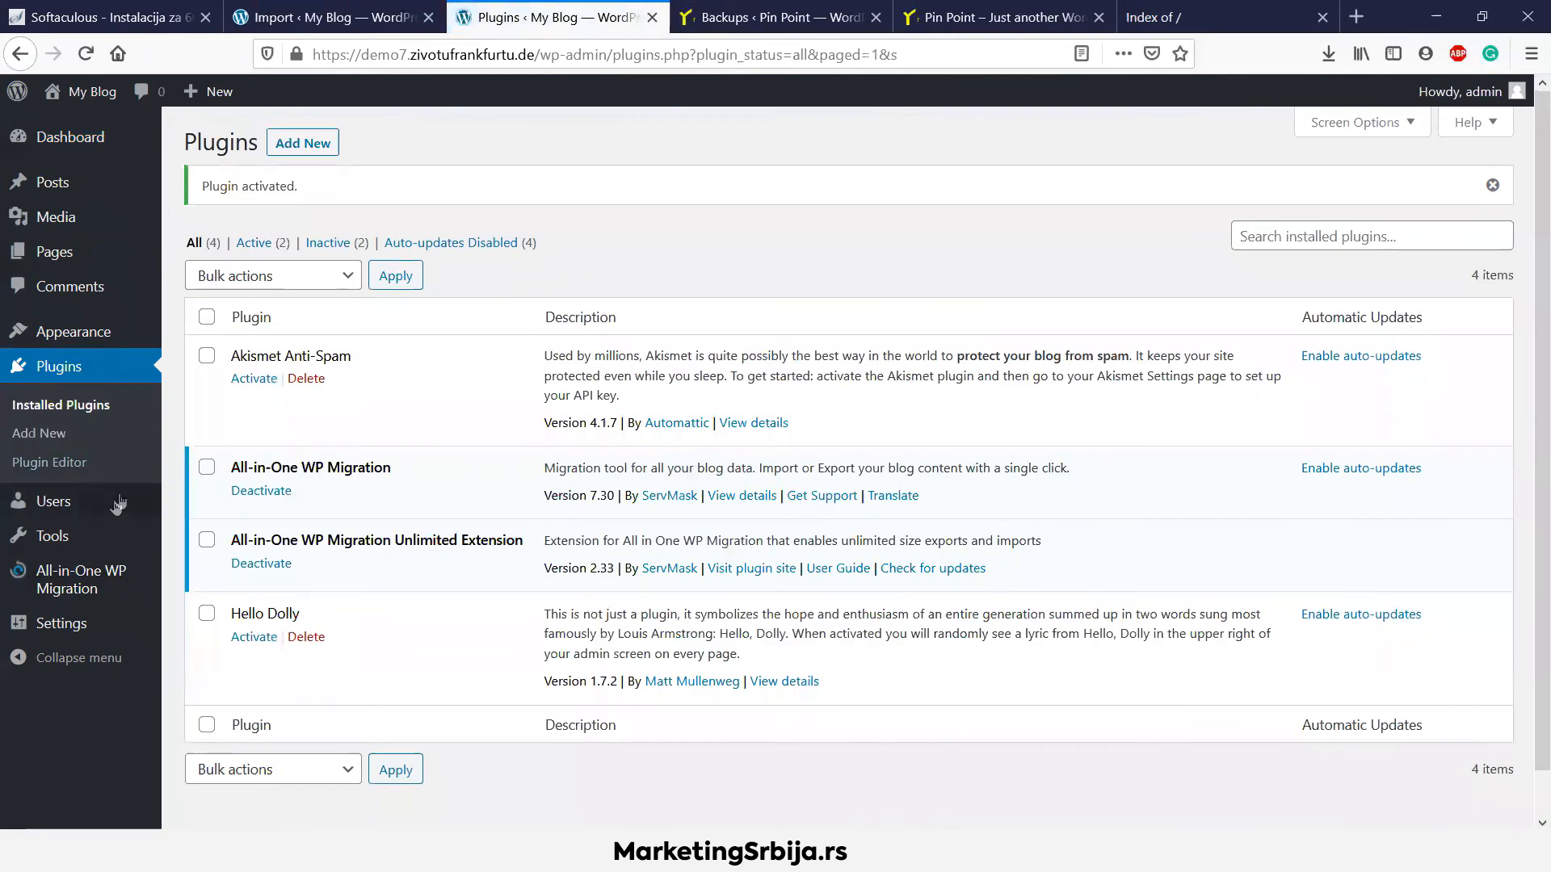
On the All-in-One WP Migration Import page, choose Import From > File to pick the backup
mouse_move(112, 569)
click(212, 597)
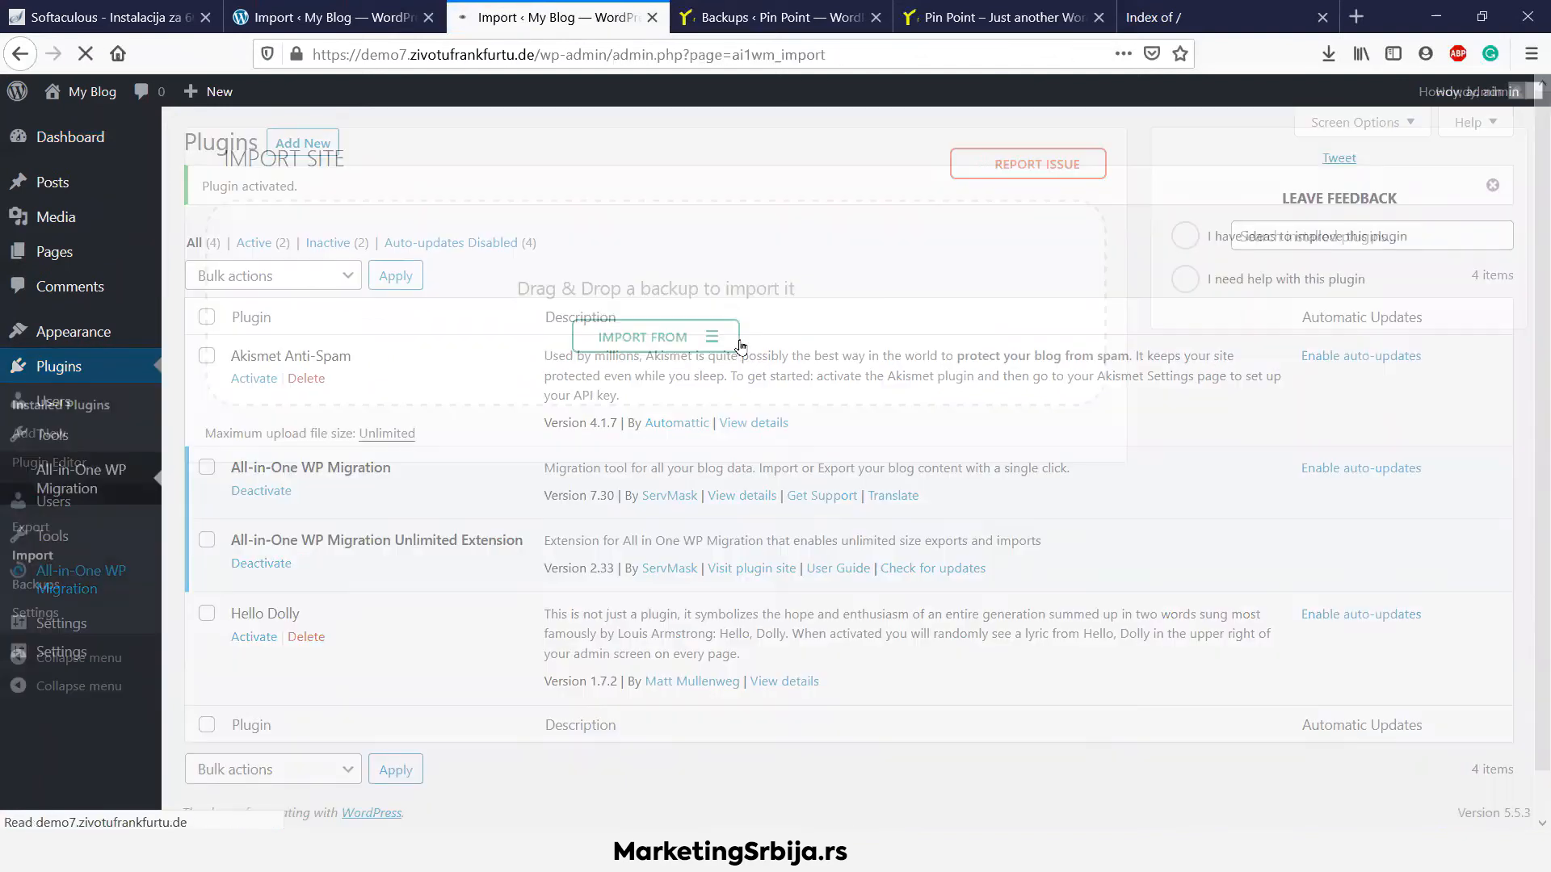
click(714, 346)
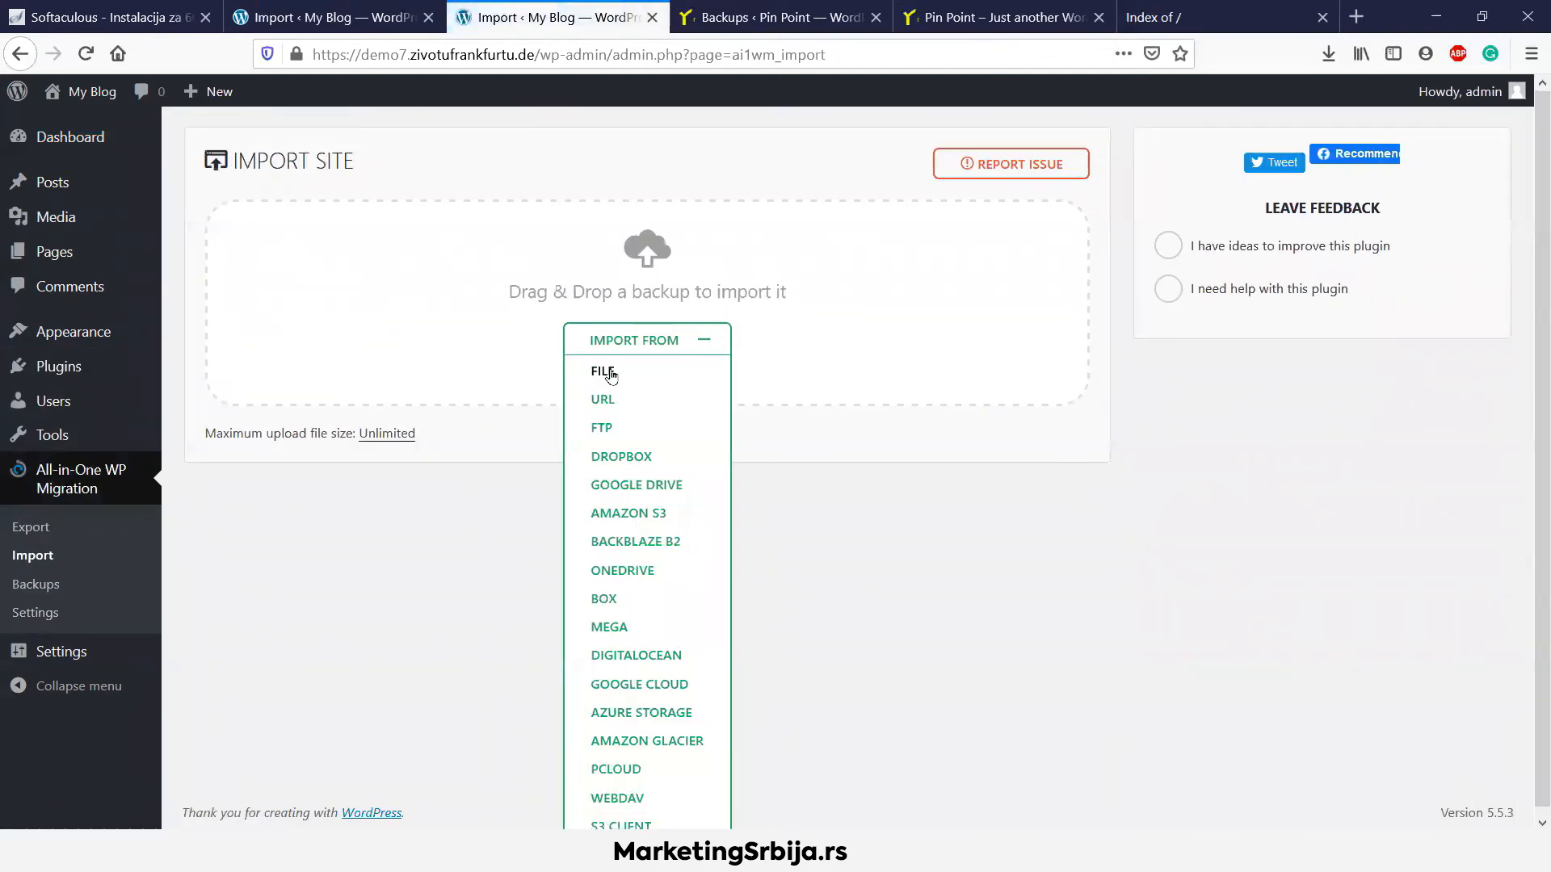
click(602, 369)
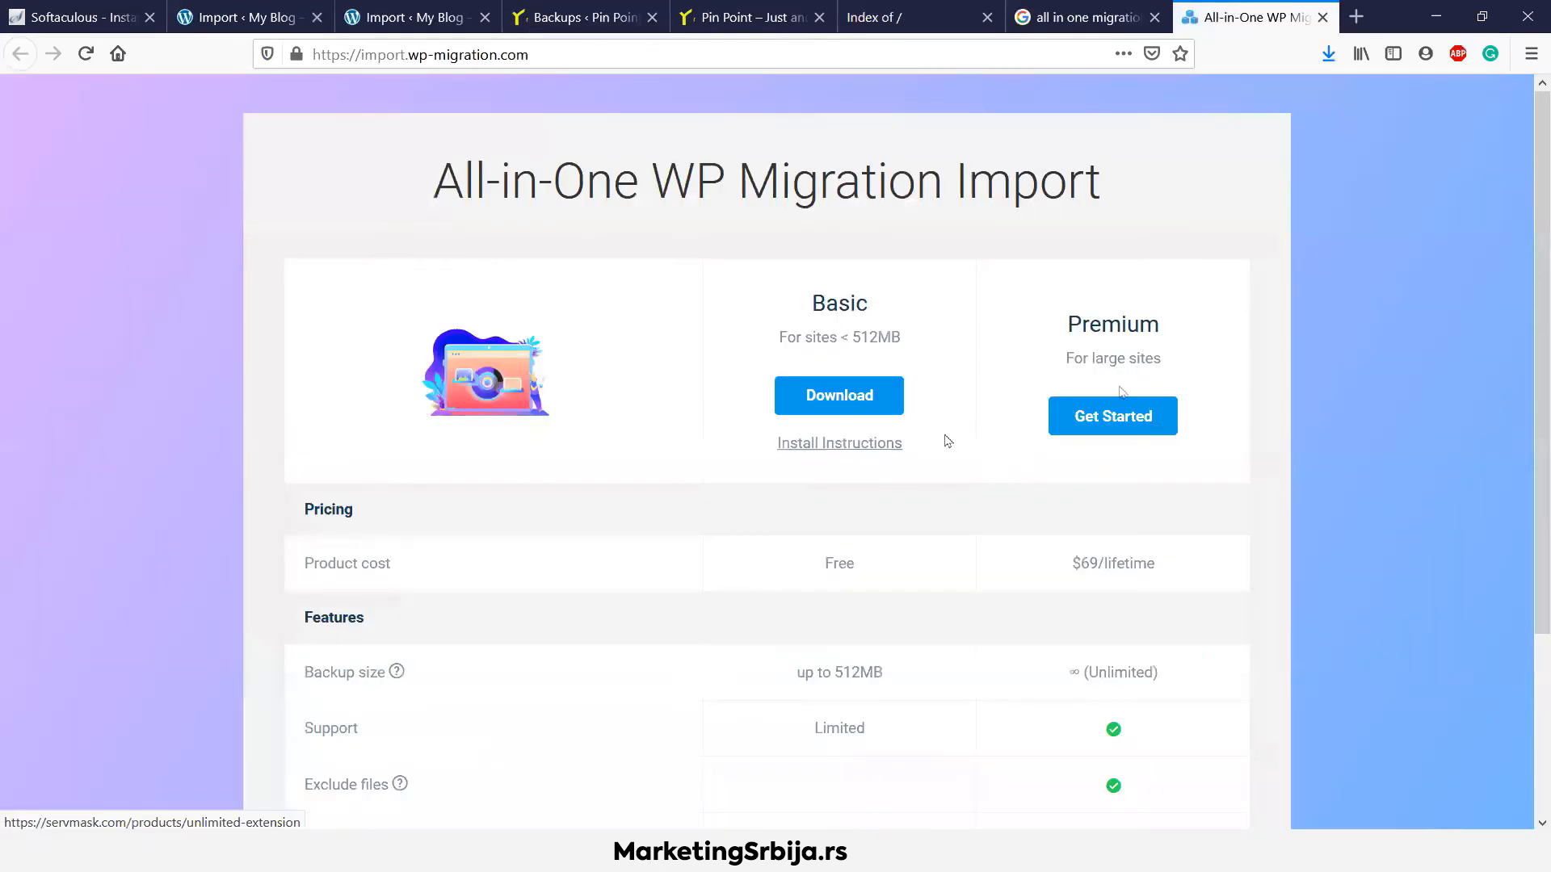
scroll(1166, 380, down, 3)
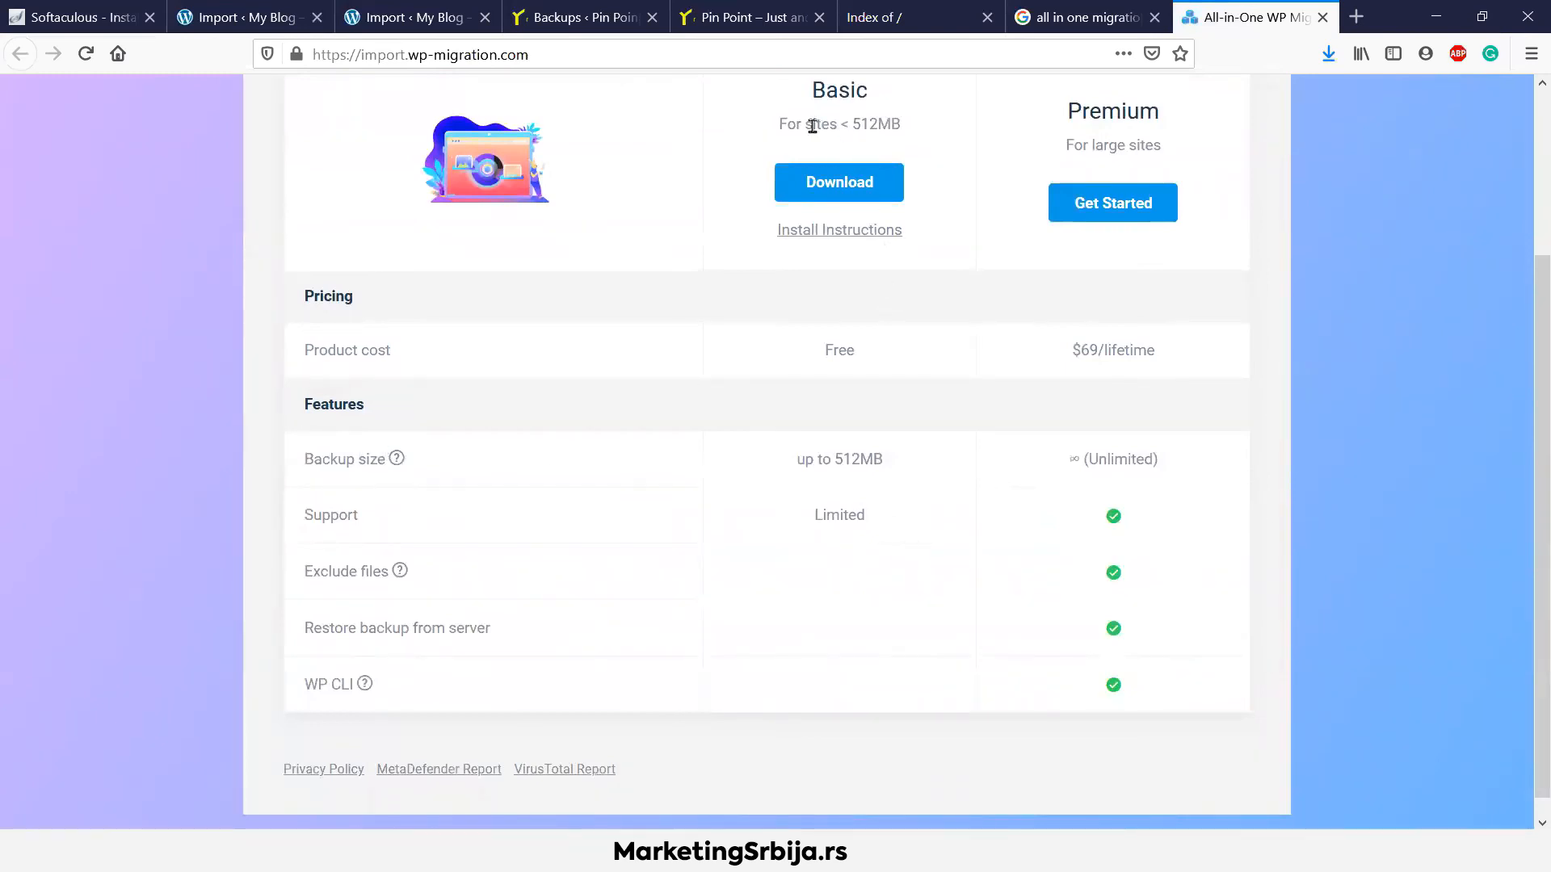
scroll(861, 266, up, 2)
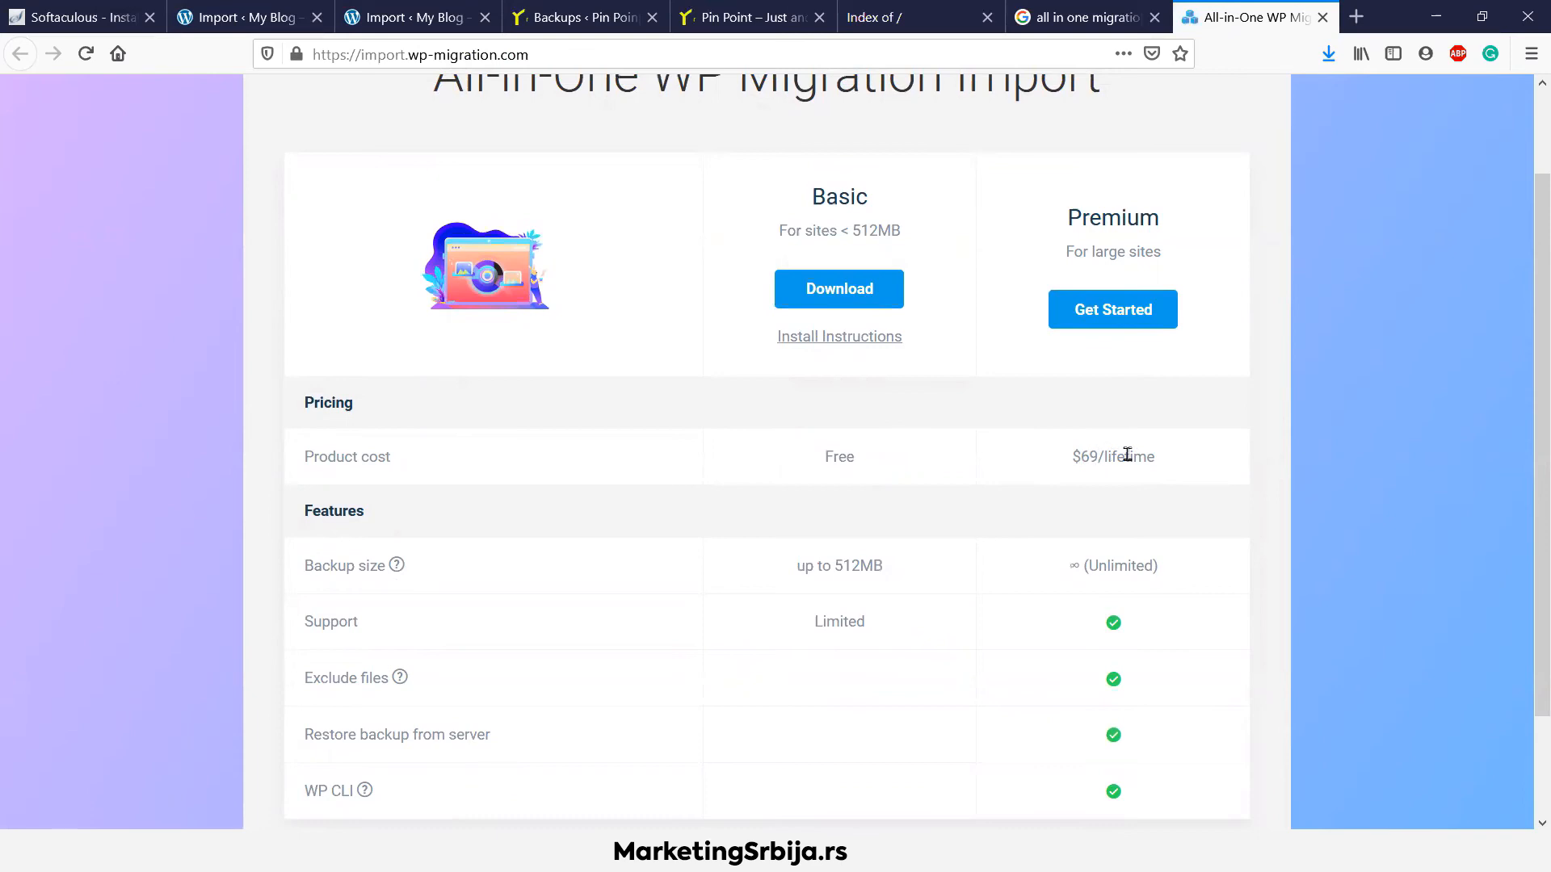
scroll(1133, 460, down, 3)
scroll(1133, 461, up, 5)
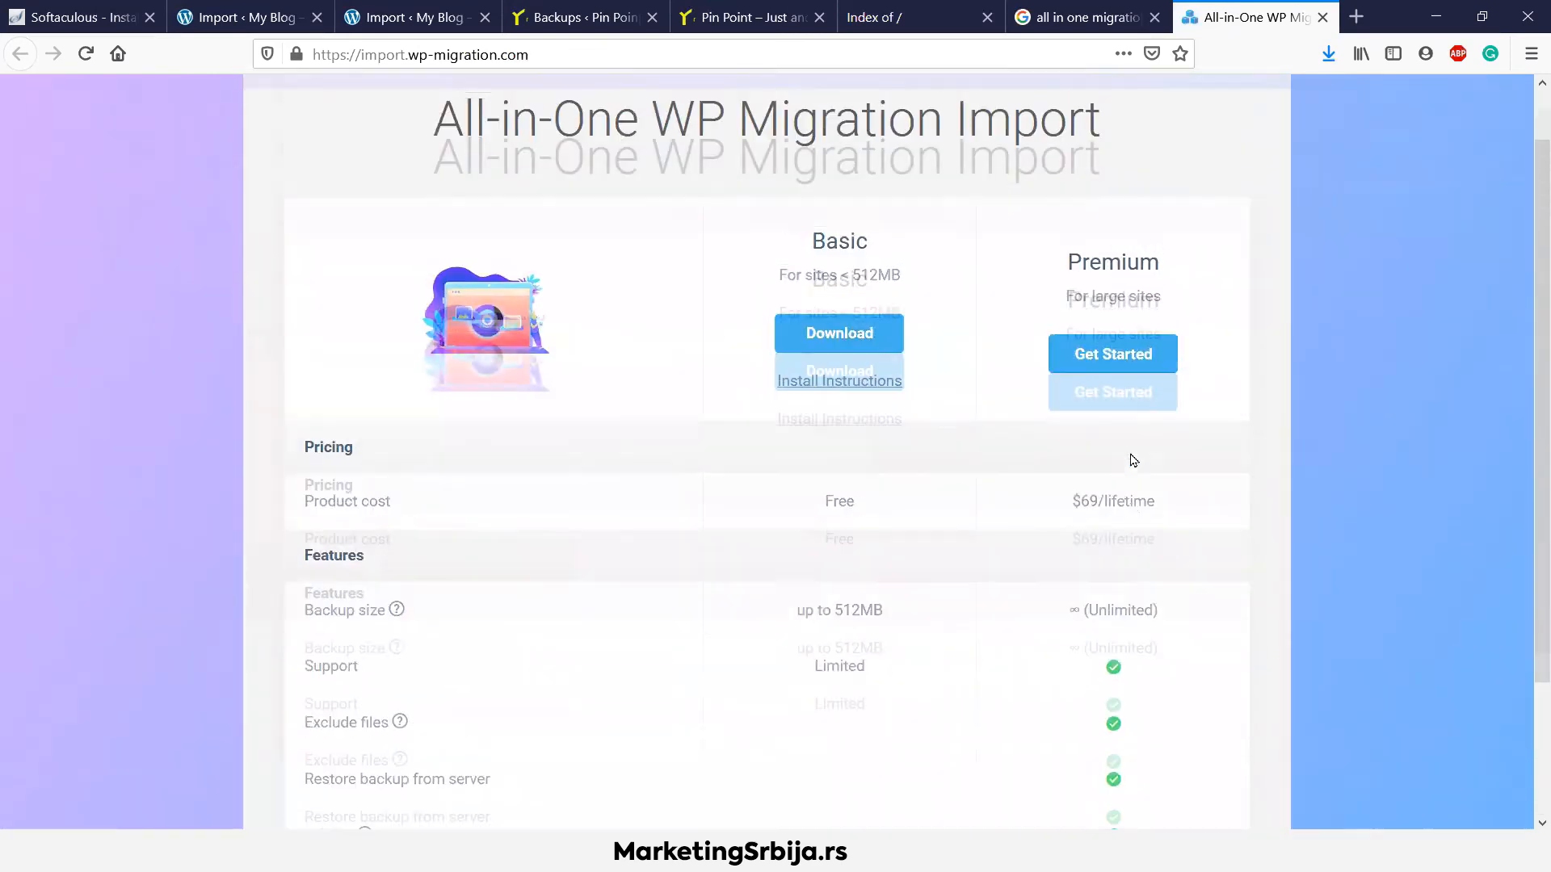
scroll(1133, 460, down, 5)
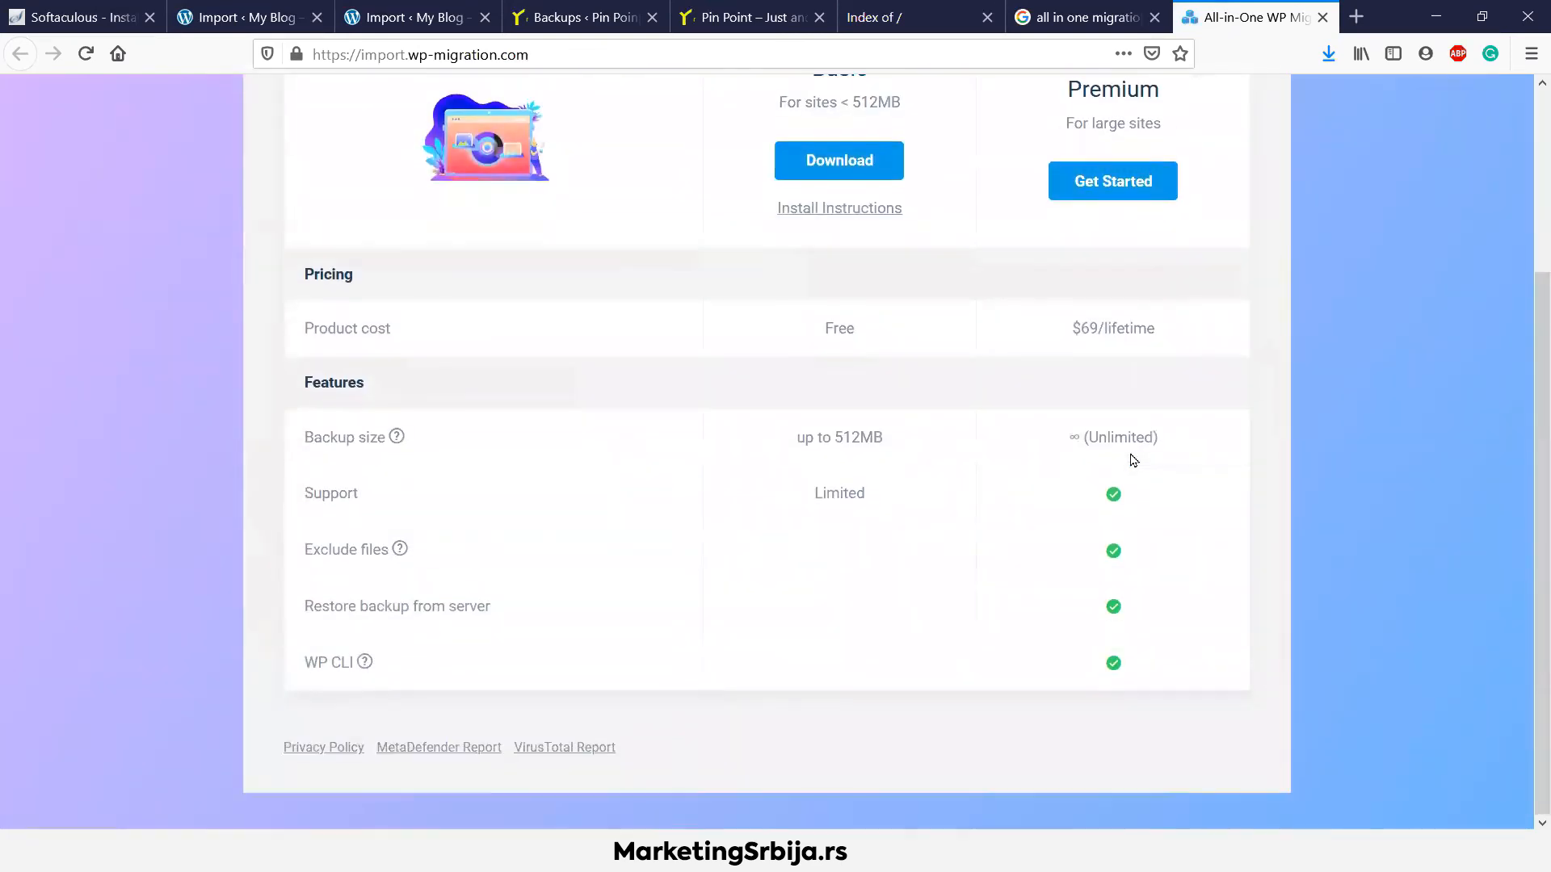
Let the Pin Point backup import complete, confirm FINISH, and visit the restored demo7.zivotufrankfurtu.de site
click(1322, 17)
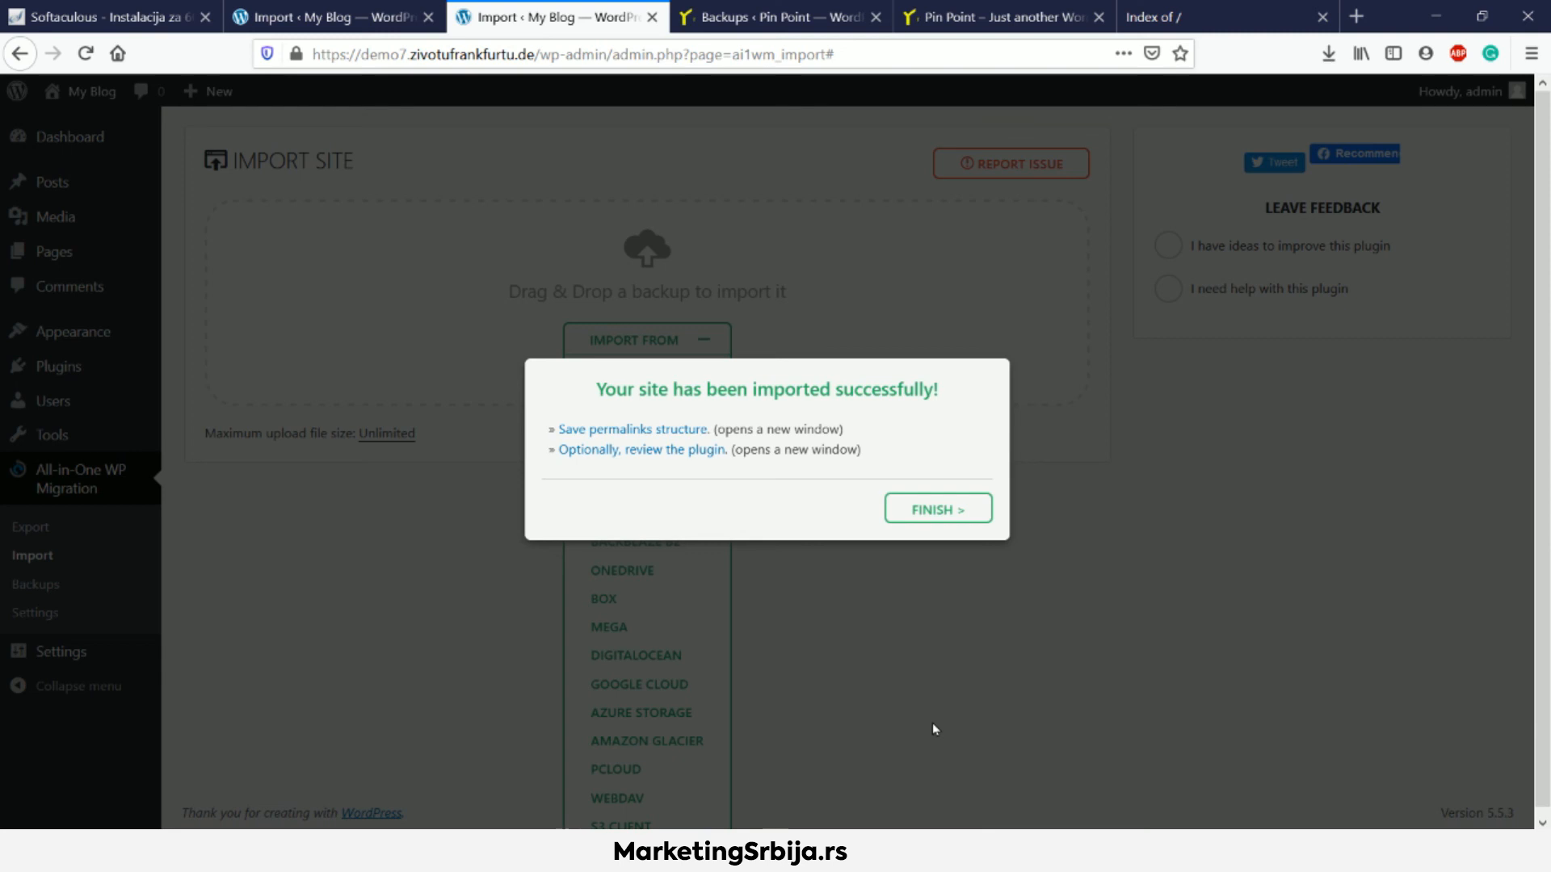
click(939, 515)
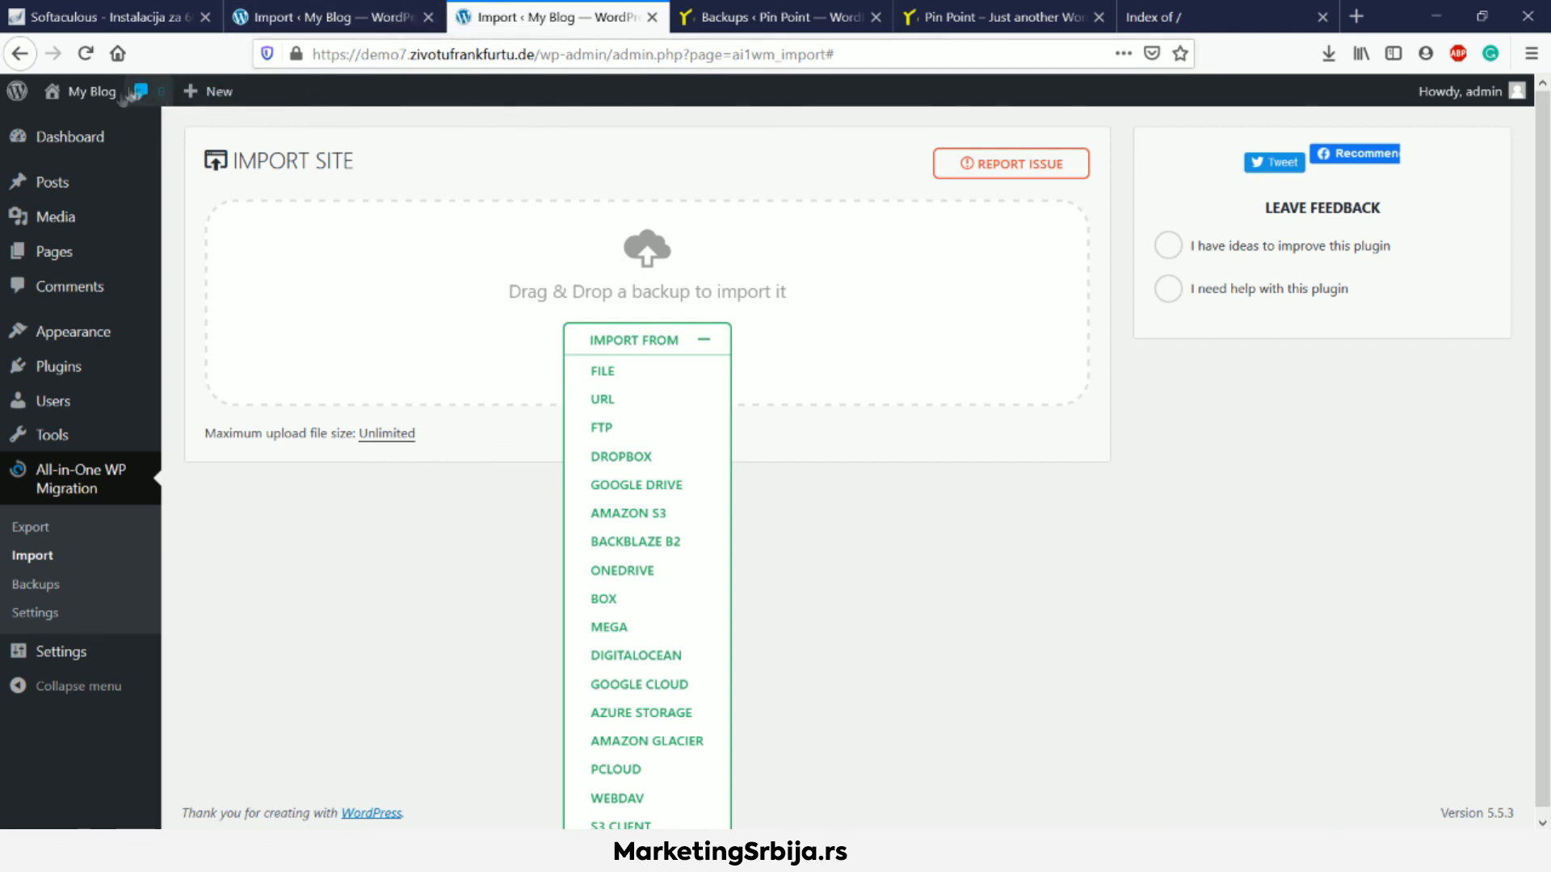
click(81, 92)
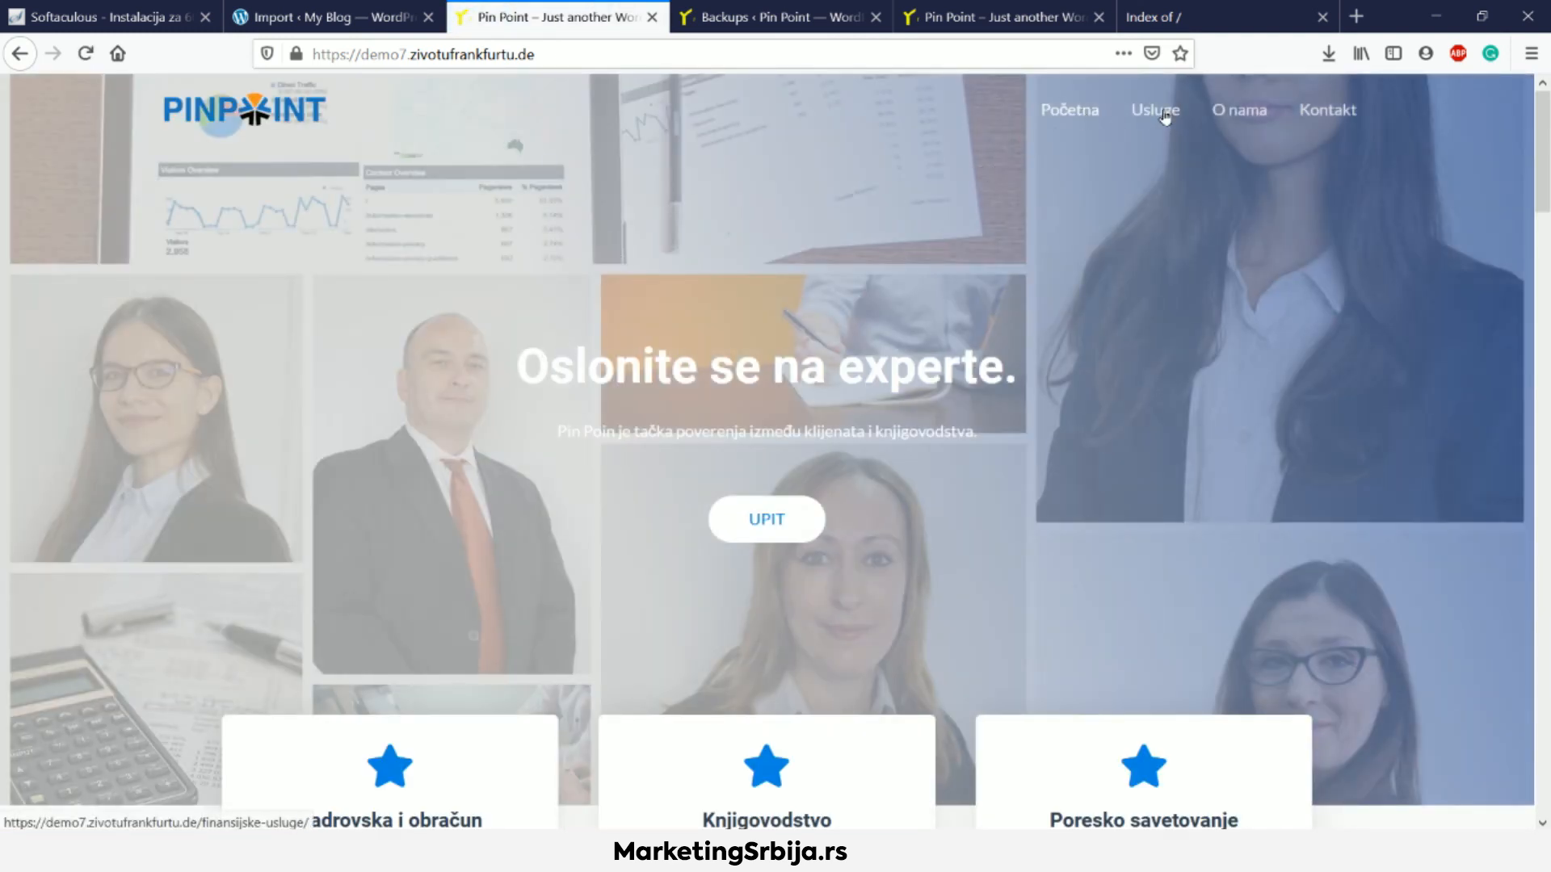
Open the 'Usluge Pin Point-a' services page on the live site and scroll through it
click(1157, 111)
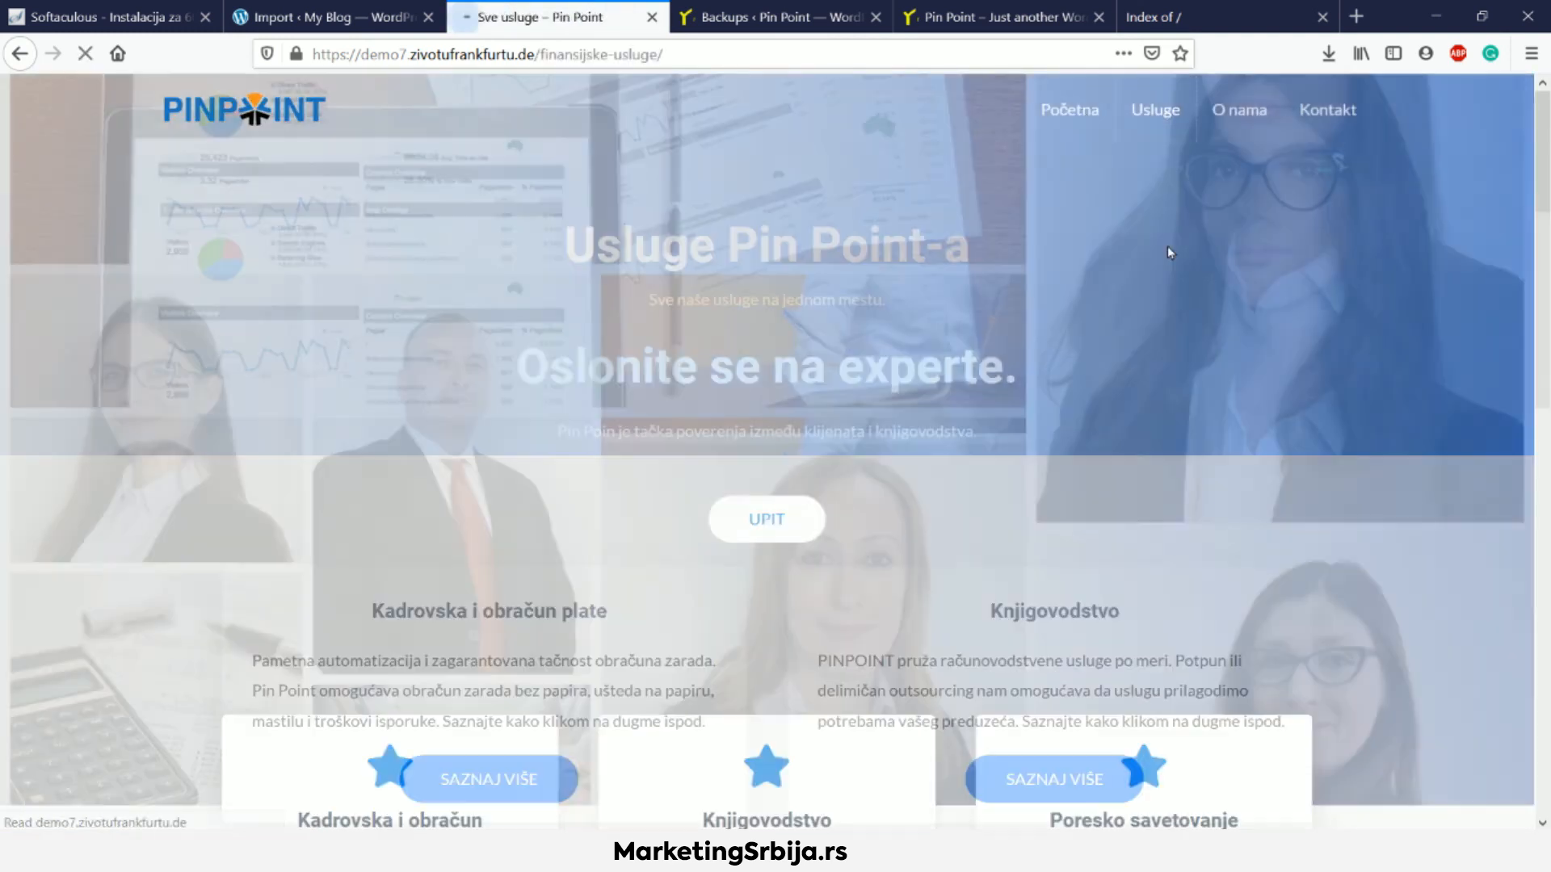
scroll(1171, 252, down, 3)
scroll(1268, 88, up, 3)
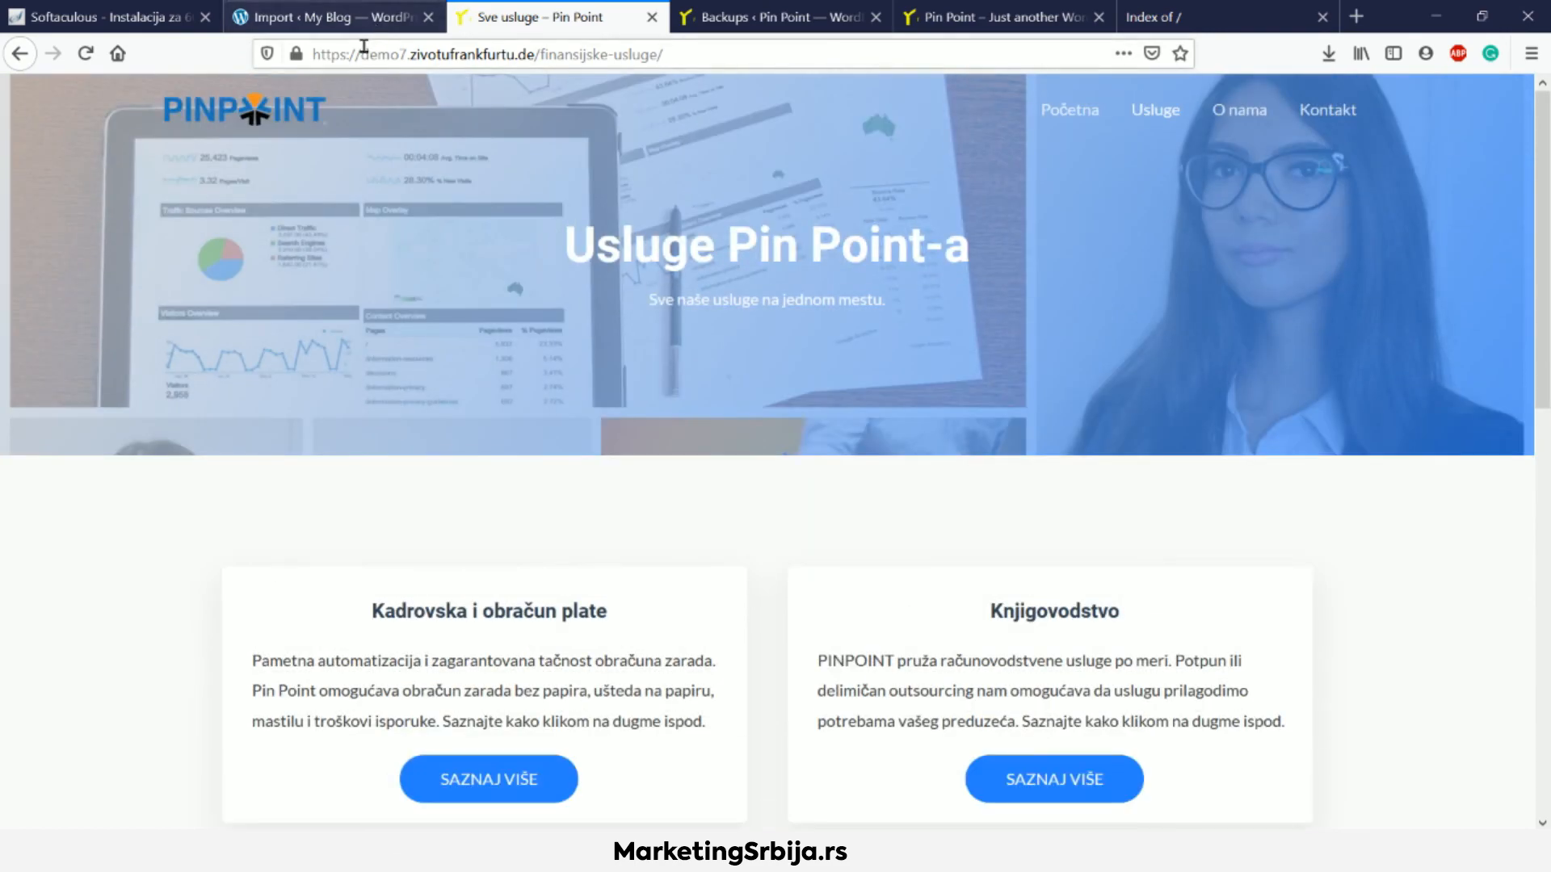